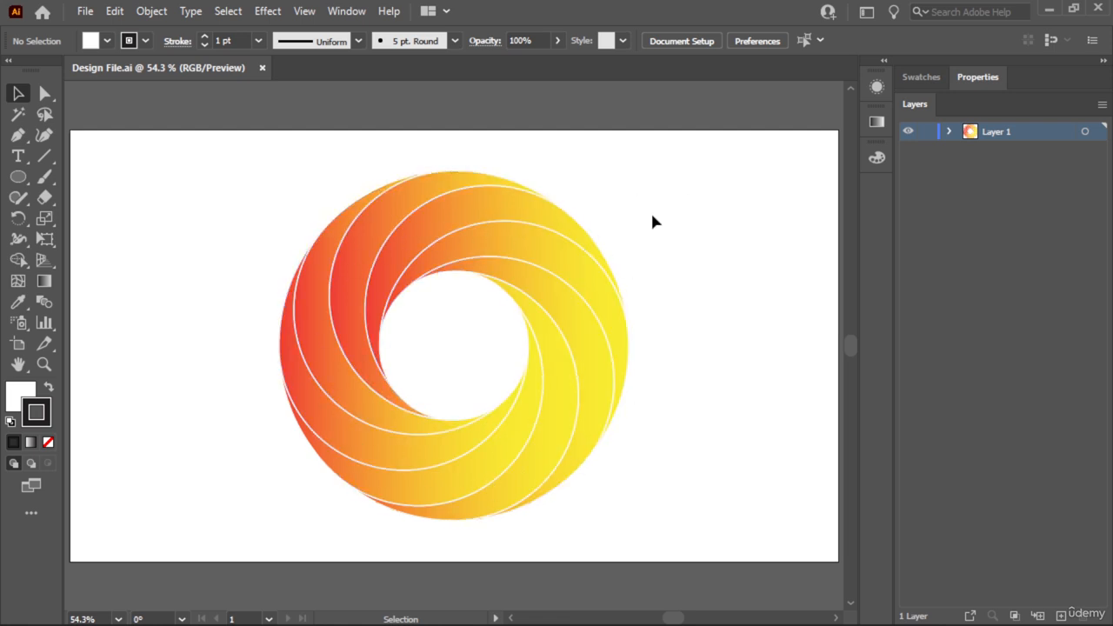
# Move the finished swirl artwork off the artboard to the pasteboard beyond its upper-left corner and fit the empty artboard in view
pyautogui.moveTo(678, 165); pyautogui.dragTo(187, 521)
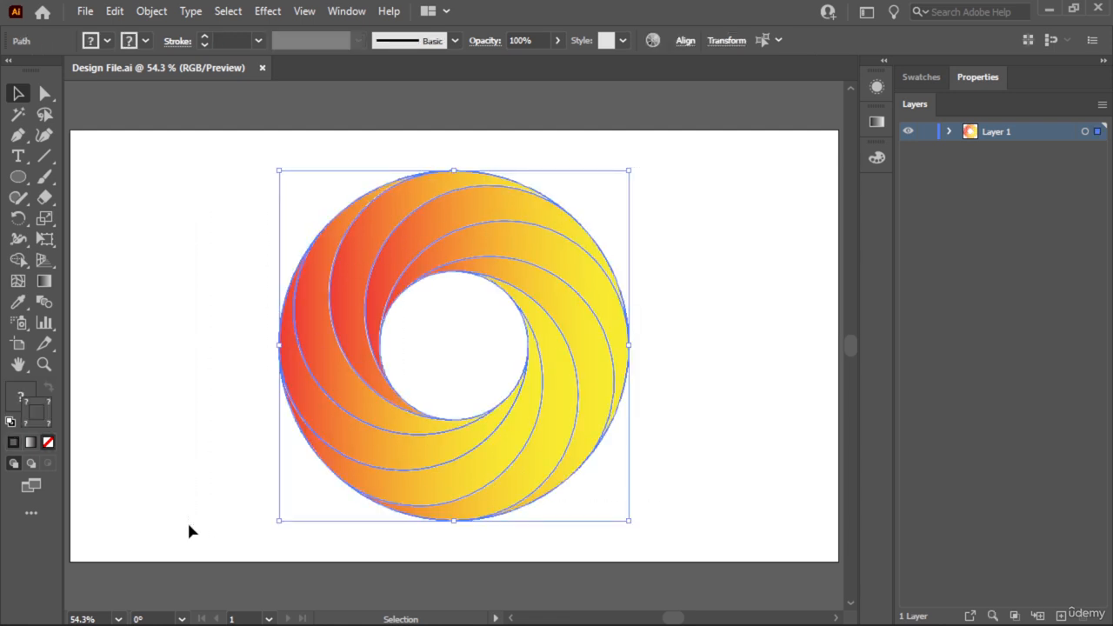
pyautogui.hotkey('ctrl', '-')
pyautogui.press('v')
pyautogui.hotkey('ctrl', '-')
pyautogui.moveTo(400, 339); pyautogui.dragTo(131, 161)
pyautogui.click(429, 386)
pyautogui.press('a')
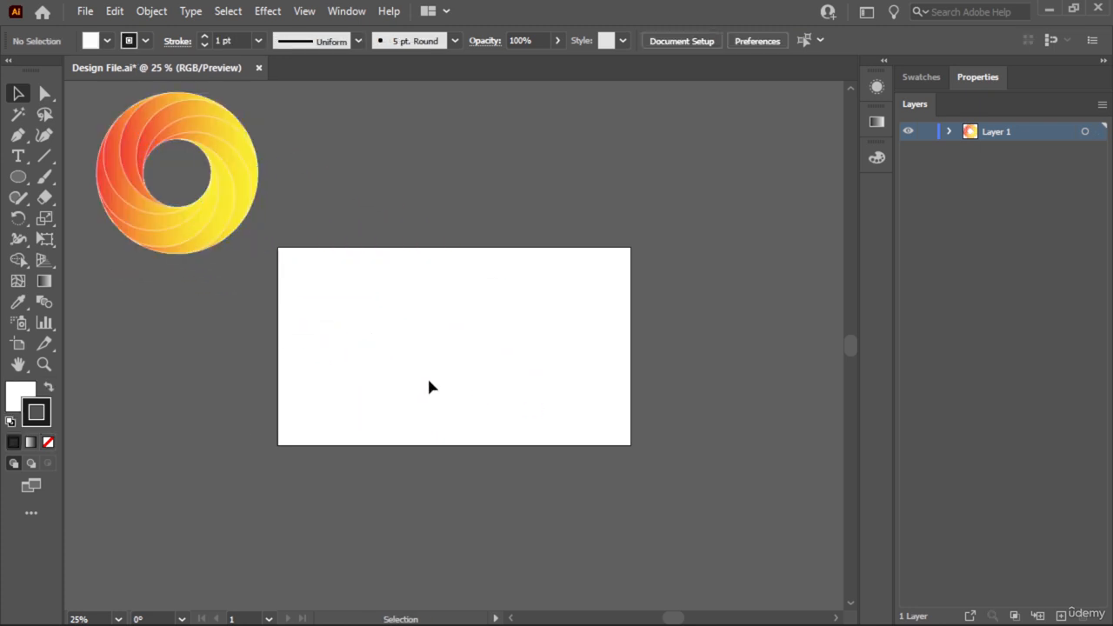
pyautogui.hotkey('ctrl', '0')
pyautogui.press('v')
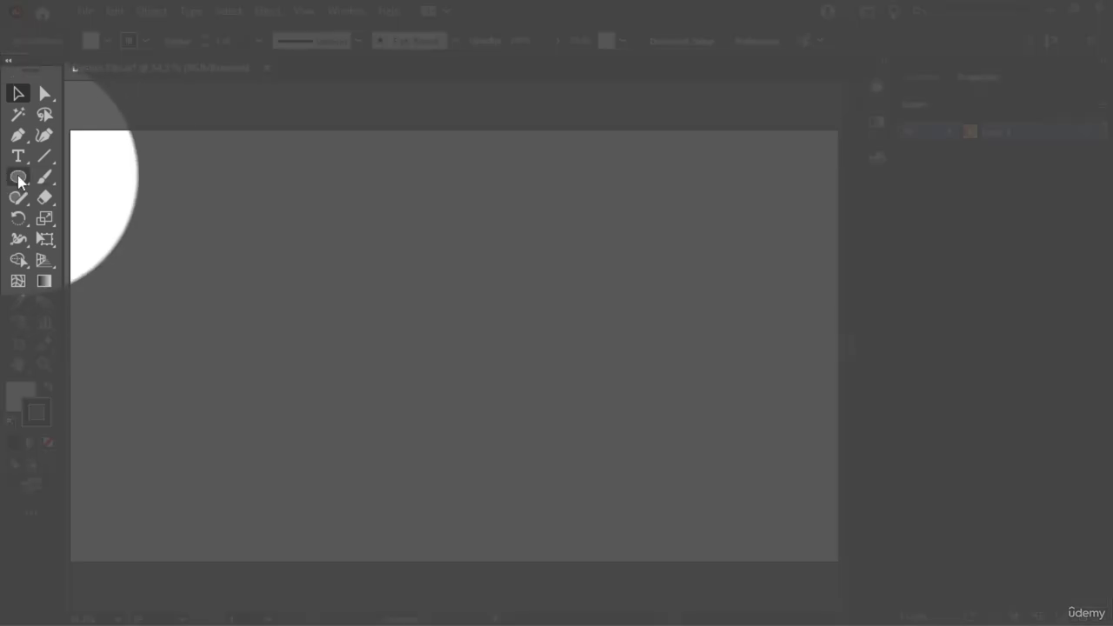
# Draw a circle about 804 px in diameter from the artboard's centre, with no fill and a dark stroke
pyautogui.click(17, 177)
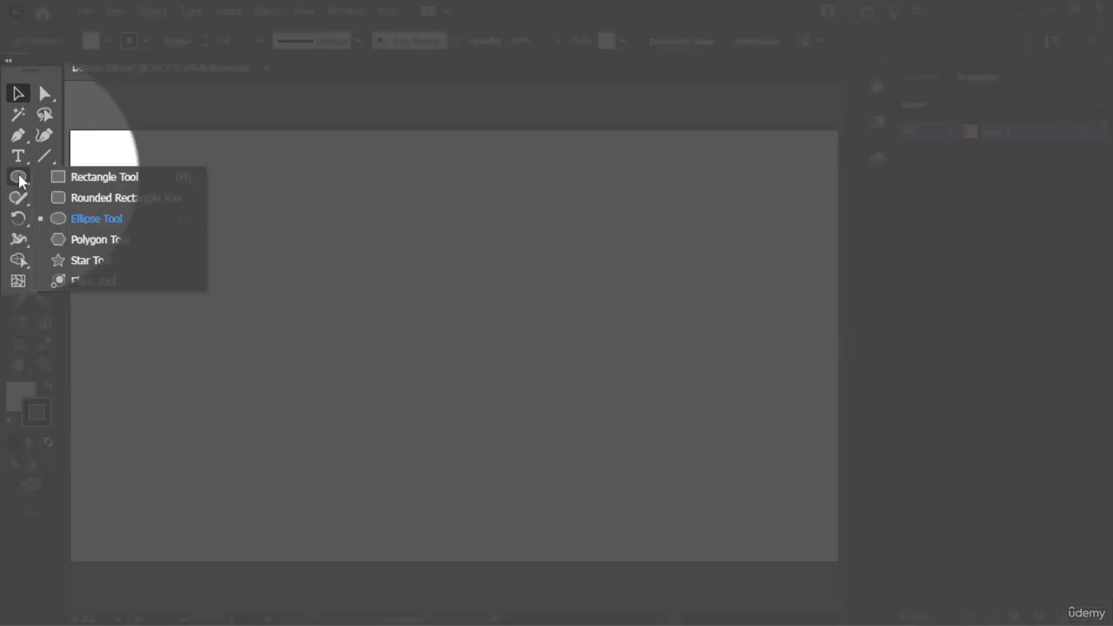
pyautogui.click(98, 221)
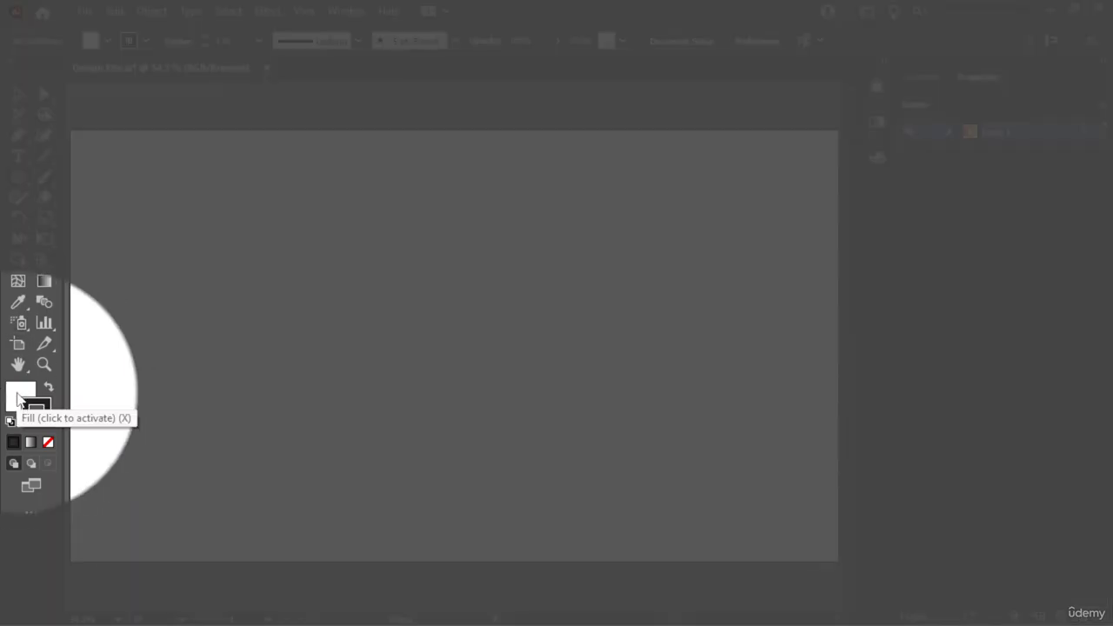
pyautogui.click(24, 401)
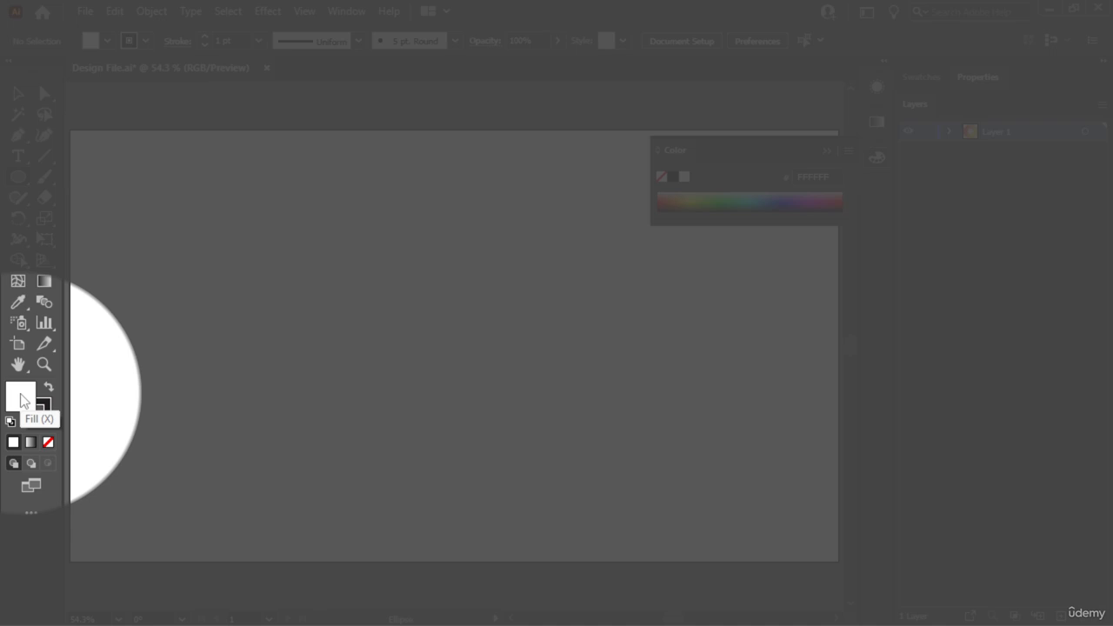
pyautogui.click(49, 443)
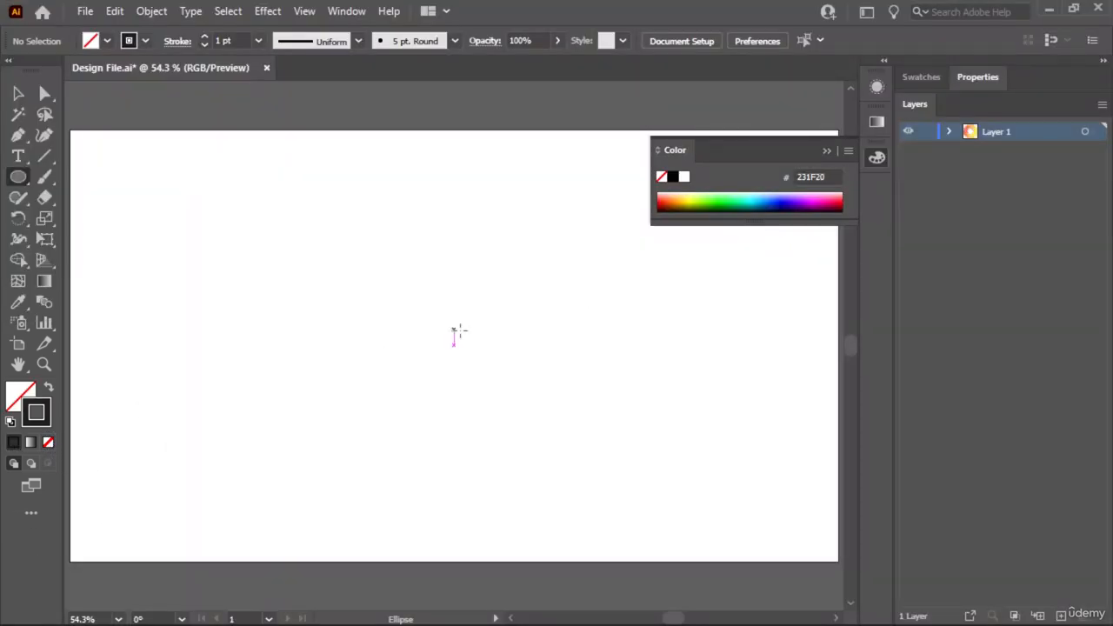
pyautogui.moveTo(454, 346); pyautogui.dragTo(612, 433)
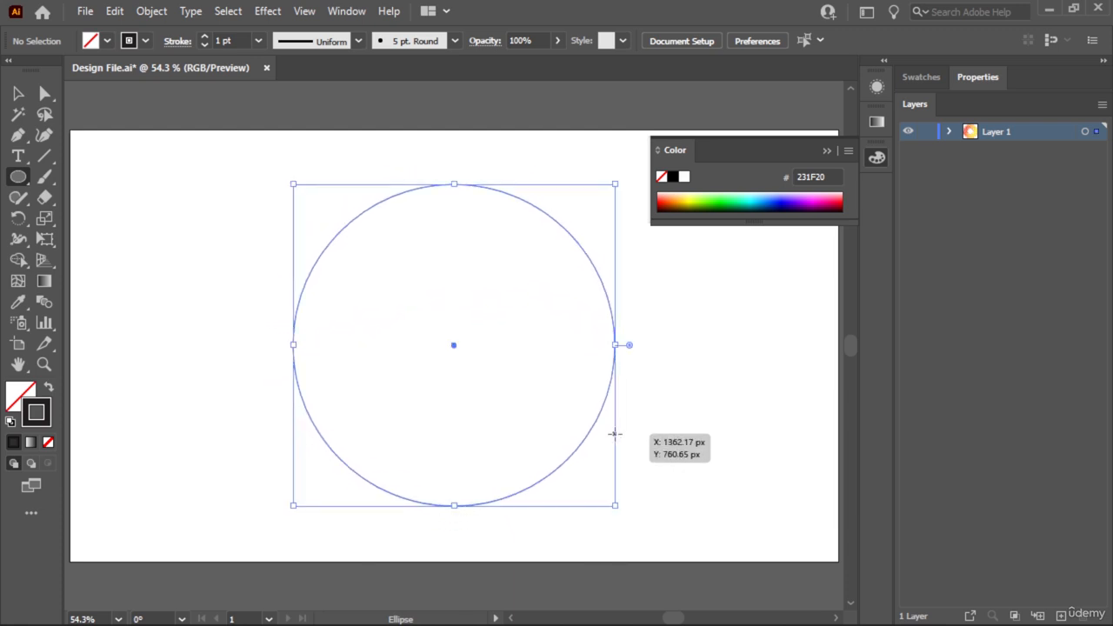
# Set the circle's stroke weight to 5 pt and deselect it
pyautogui.click(205, 37)
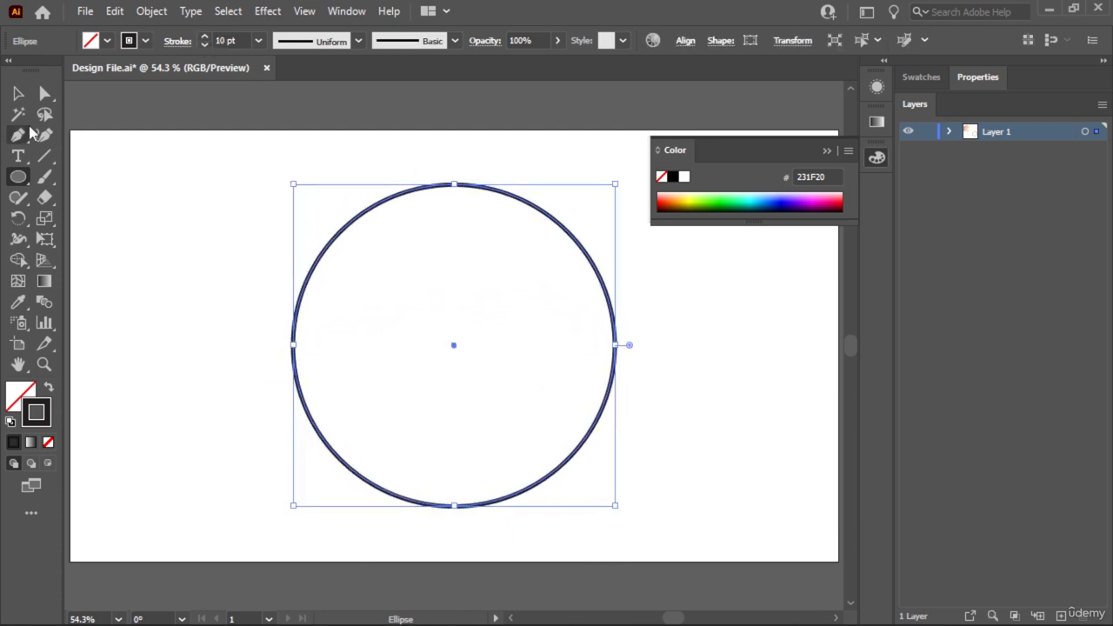
pyautogui.click(205, 47)
pyautogui.click(205, 46)
pyautogui.click(205, 46)
pyautogui.click(205, 46)
pyautogui.click(206, 46)
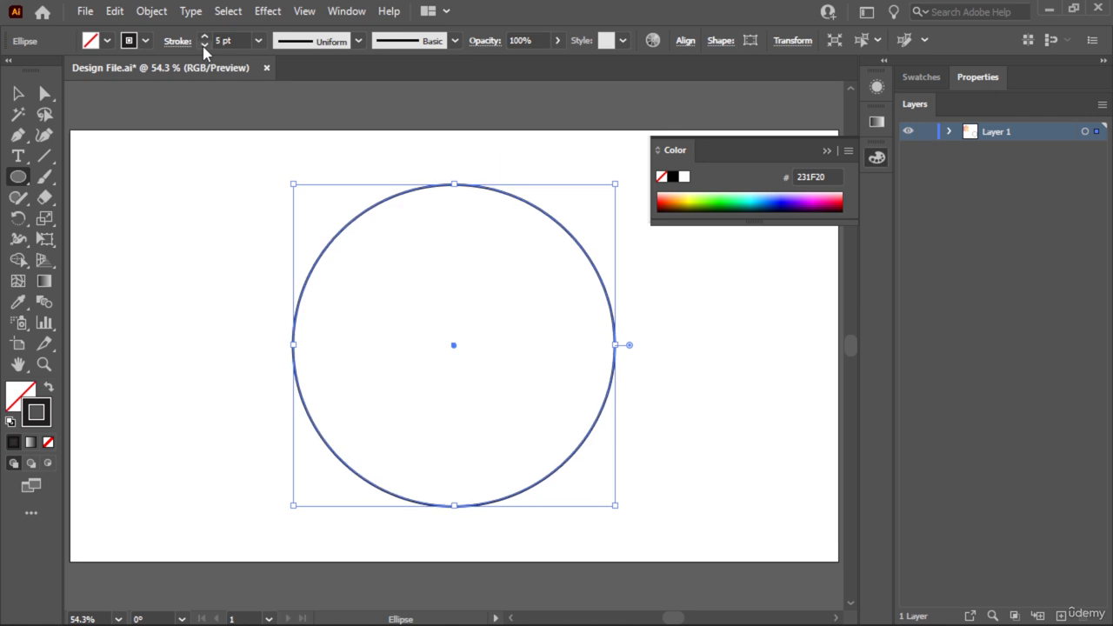
pyautogui.click(18, 93)
pyautogui.click(178, 225)
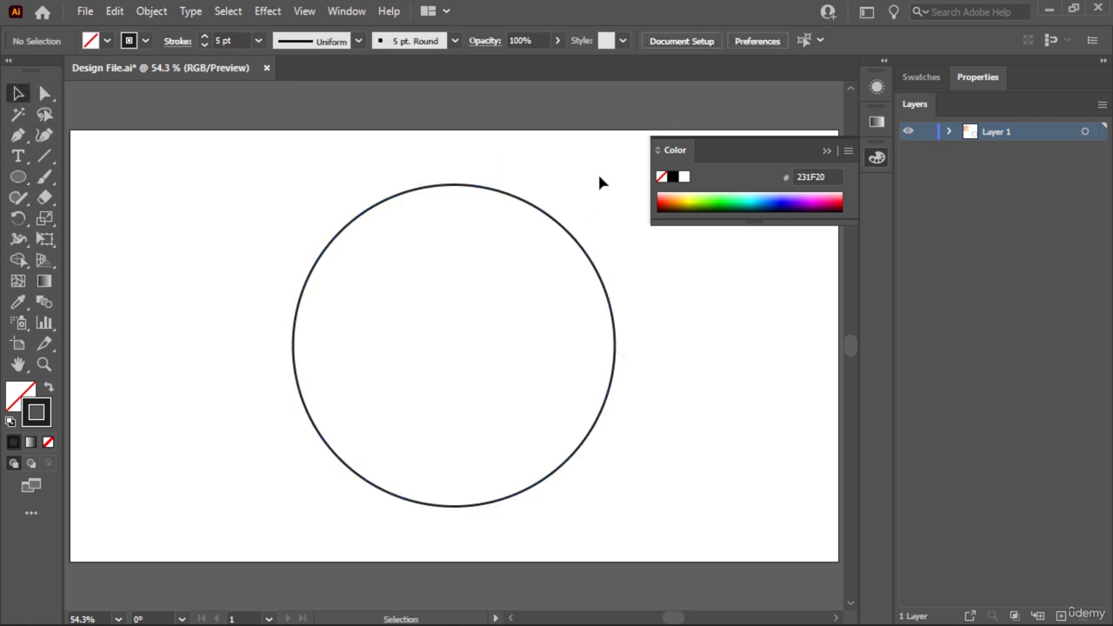
# Duplicate the circle in place and scale the copy down about its centre into a small concentric inner circle
pyautogui.hotkey('ctrl', 'a')
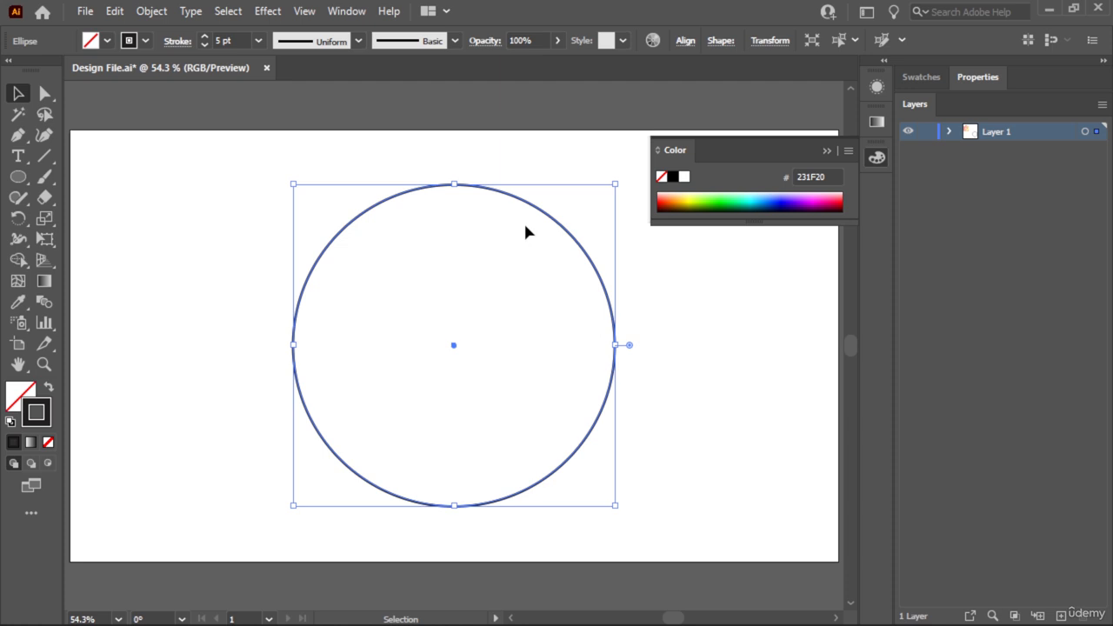
pyautogui.press('a')
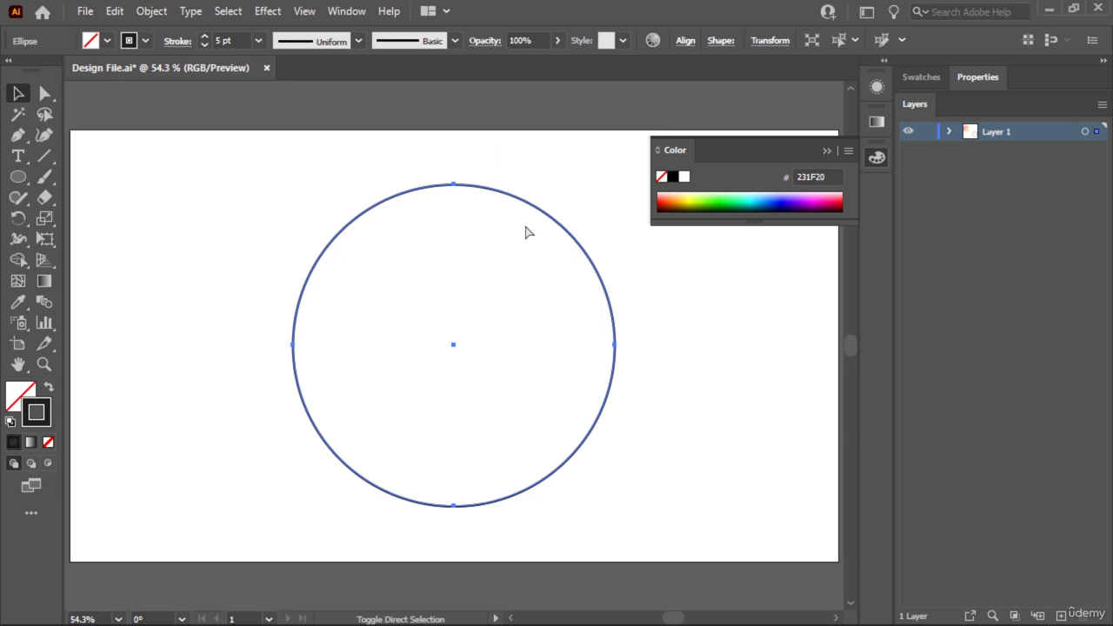
pyautogui.press('v')
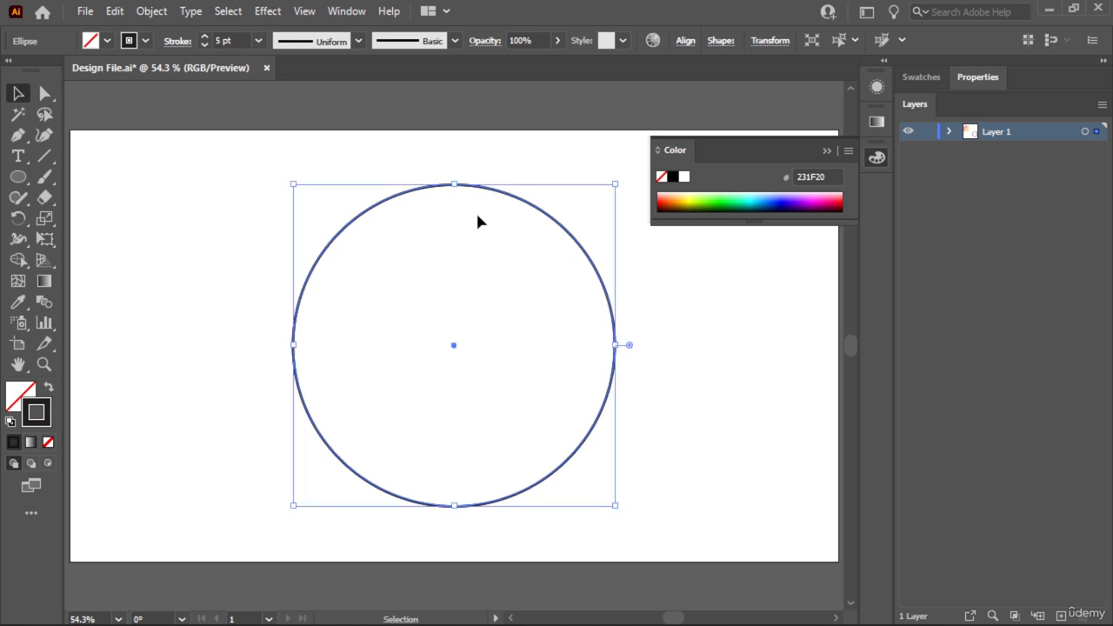
pyautogui.click(617, 291)
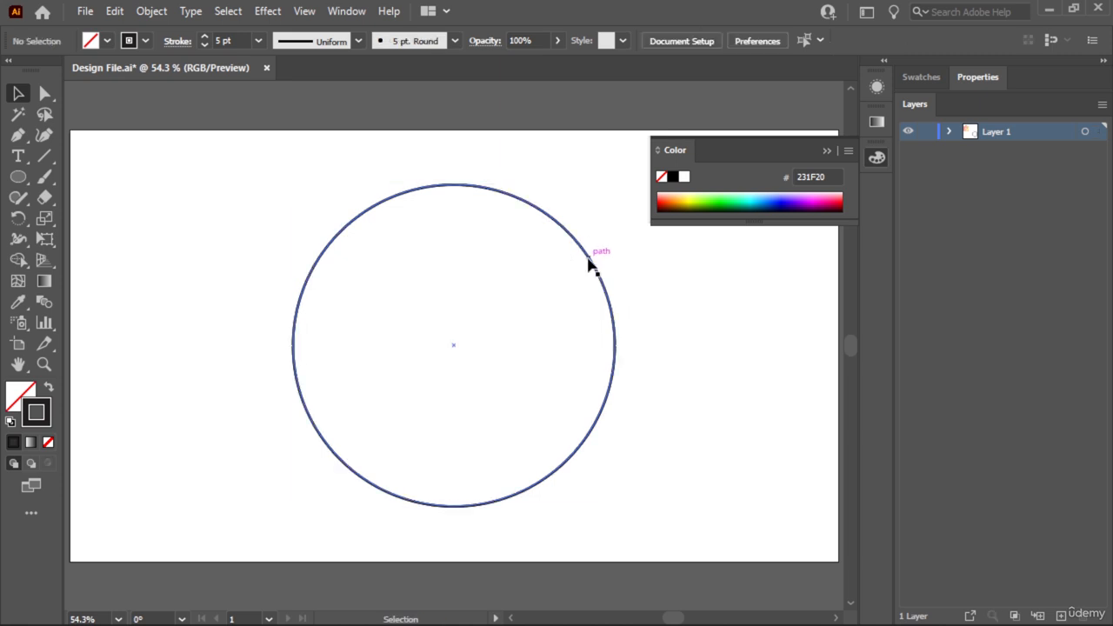
pyautogui.moveTo(591, 261); pyautogui.dragTo(679, 290)
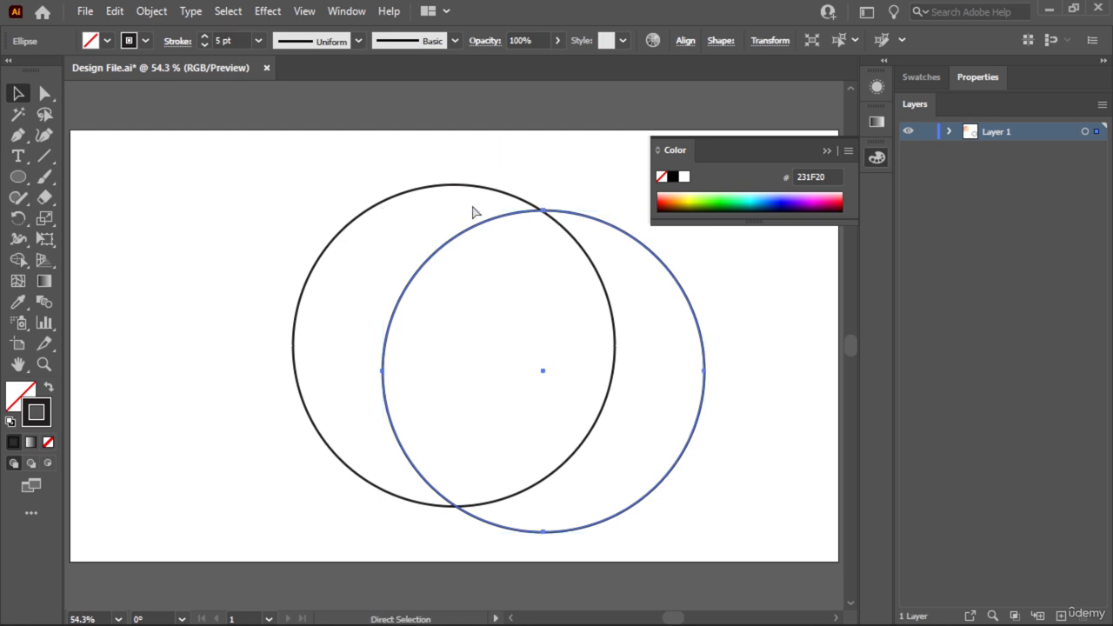
pyautogui.hotkey('ctrl', 'z')
pyautogui.moveTo(617, 185); pyautogui.dragTo(536, 279)
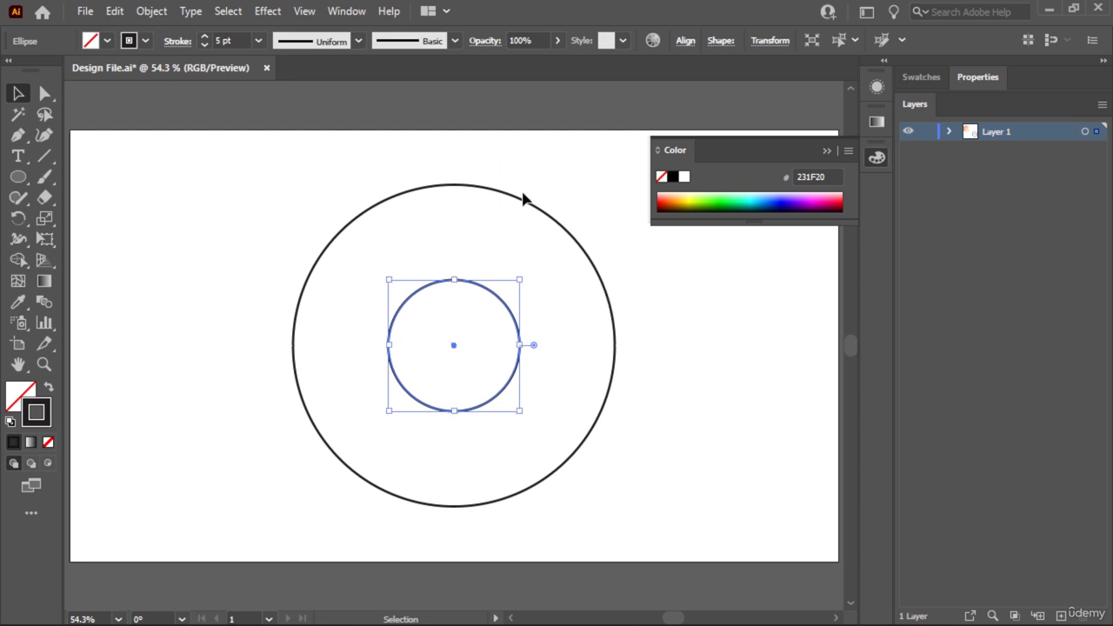
# Duplicate the inner circle in place and enlarge the copy proportionally to about 566 px, reaching the outer circle's upper-left bounding corner
pyautogui.press('a')
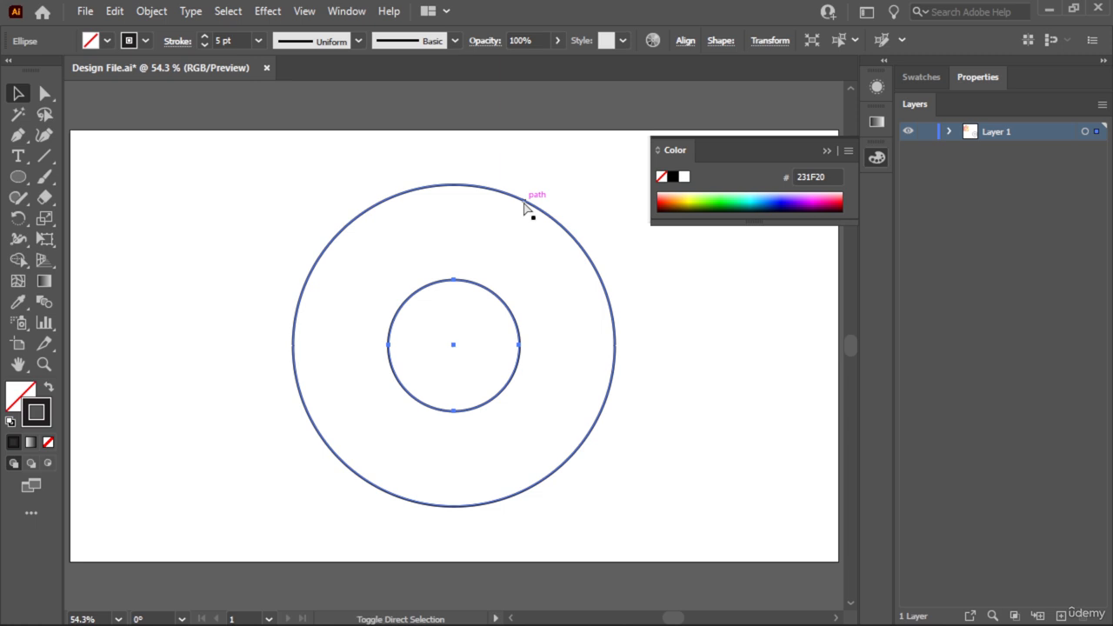
pyautogui.press('v')
pyautogui.moveTo(389, 279); pyautogui.dragTo(290, 182)
pyautogui.click(461, 146)
# Vertically centre the three circles on each other, using the large outer circle as the key object
pyautogui.moveTo(591, 157); pyautogui.dragTo(370, 410)
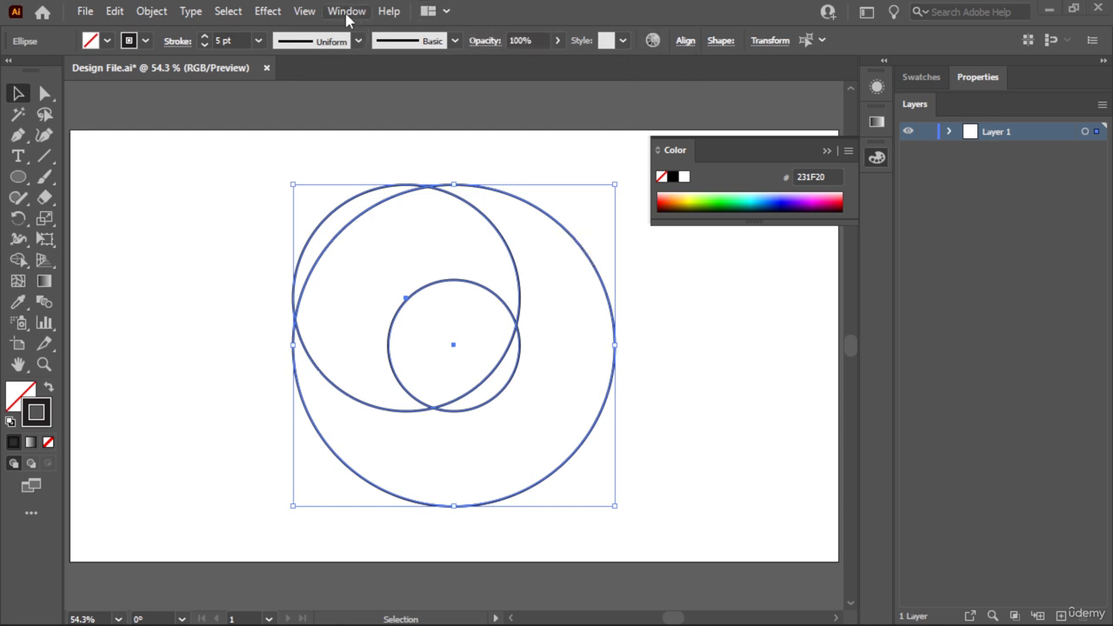
pyautogui.click(979, 78)
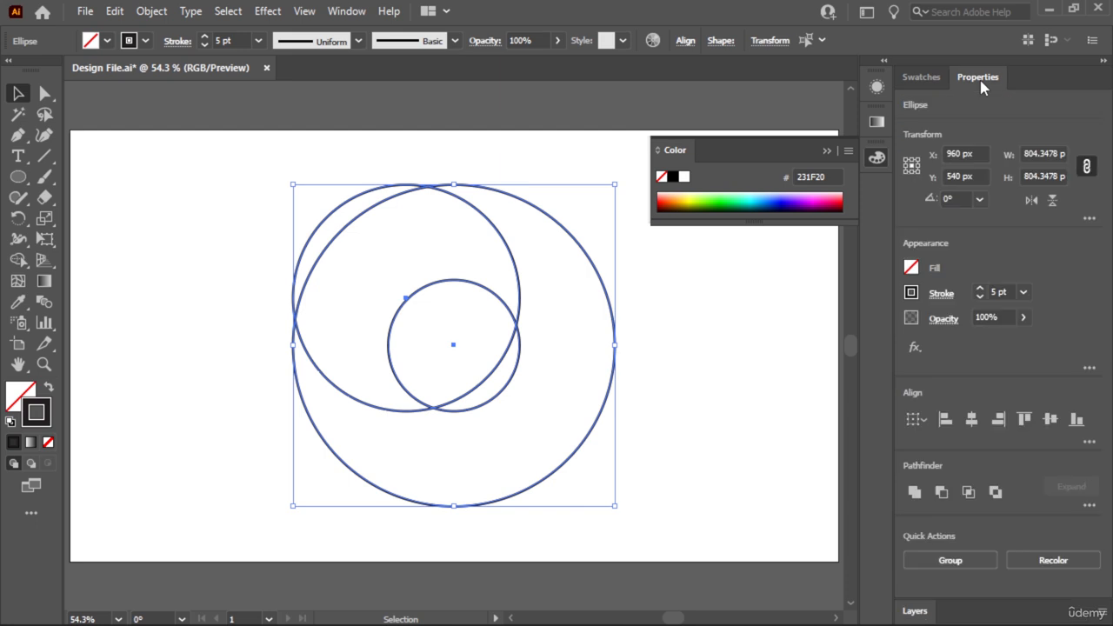
pyautogui.click(1051, 419)
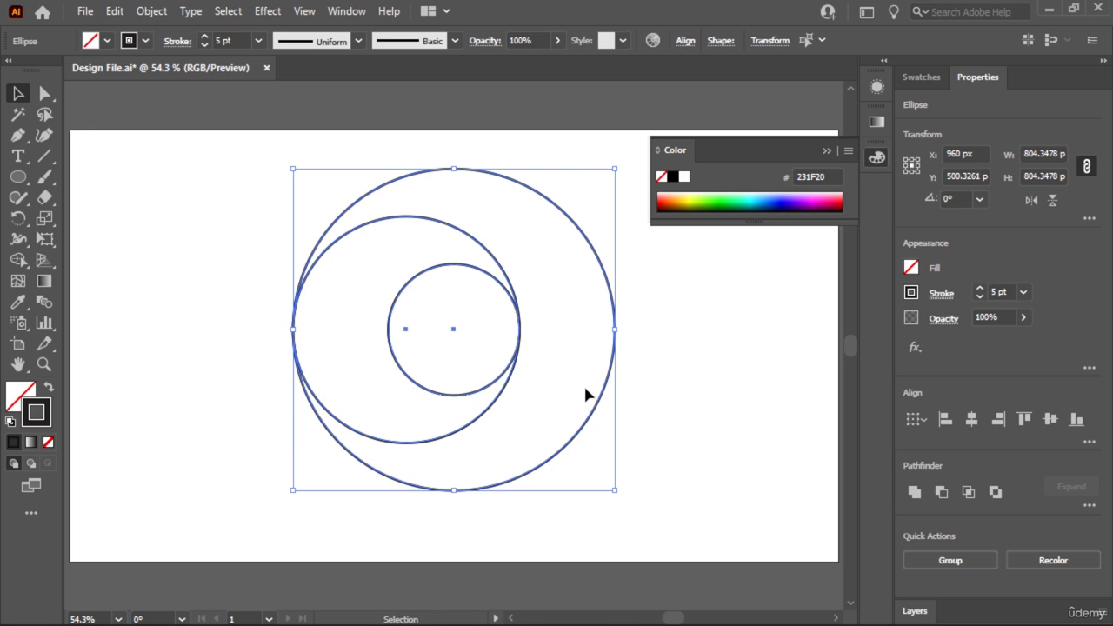
pyautogui.press('a')
pyautogui.hotkey('ctrl', 'z')
pyautogui.press('v')
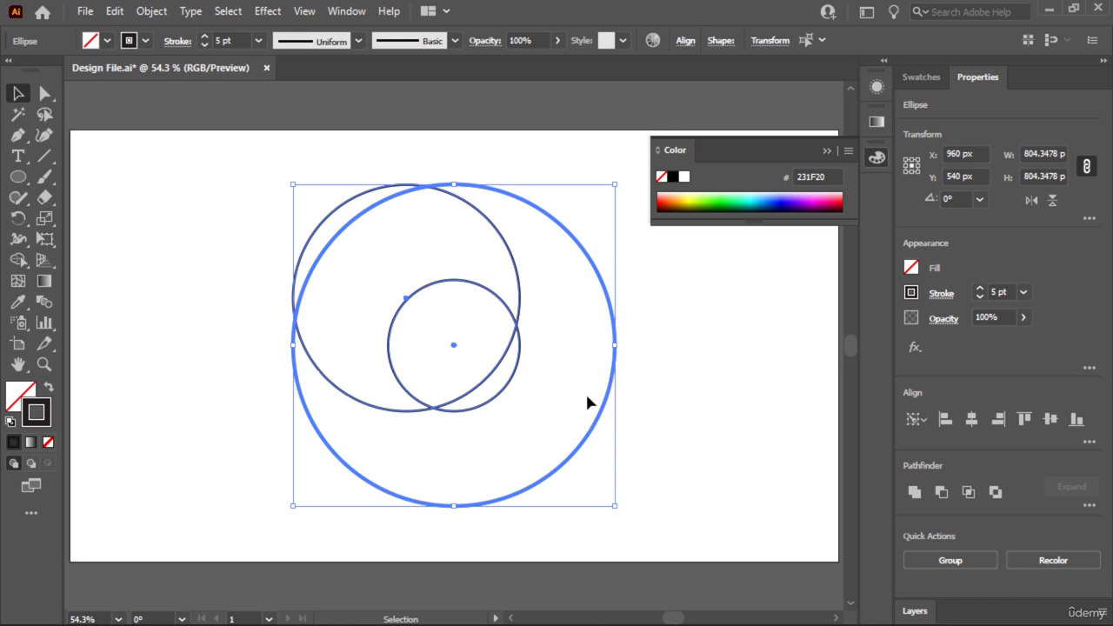
pyautogui.click(1050, 420)
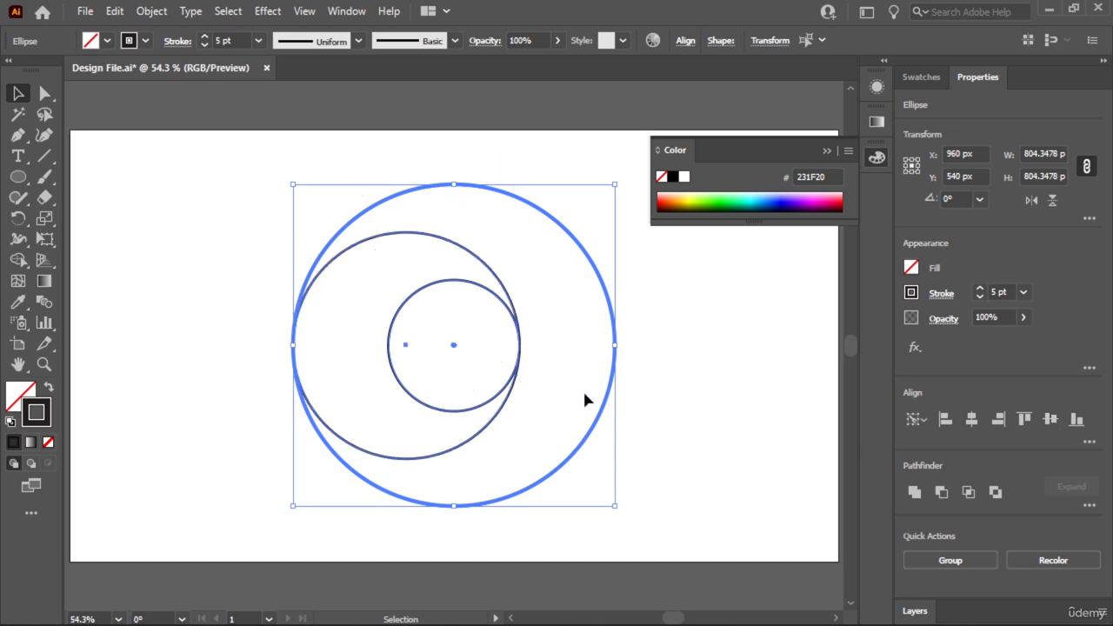
pyautogui.click(138, 260)
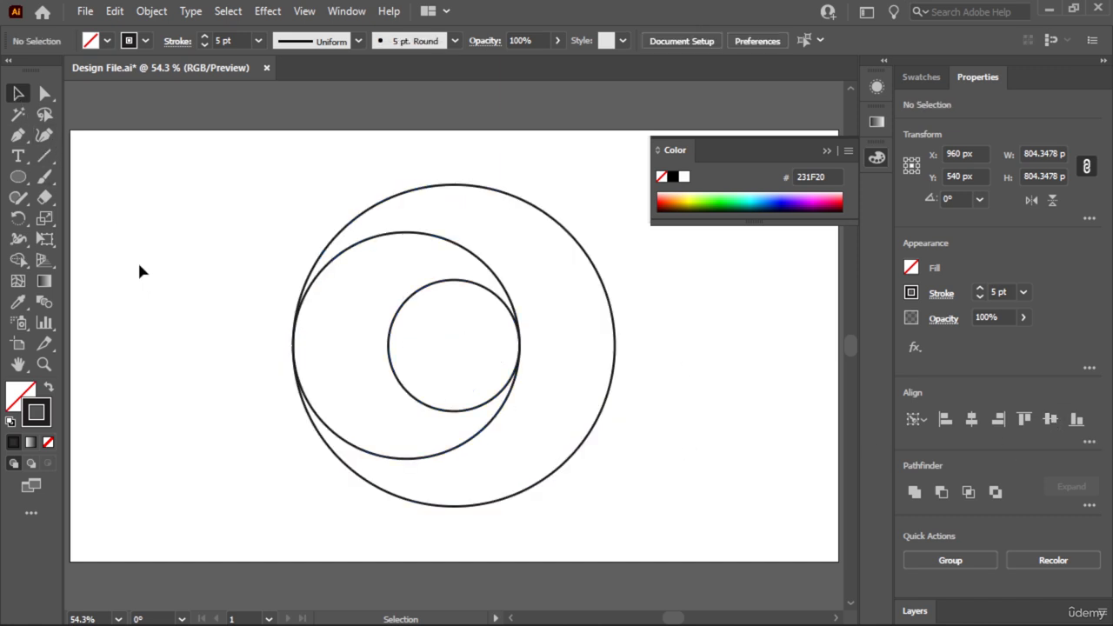
# Duplicate the medium circle horizontally so the copy touches the right side of the outer circle and the left side of the inner one
pyautogui.click(434, 242)
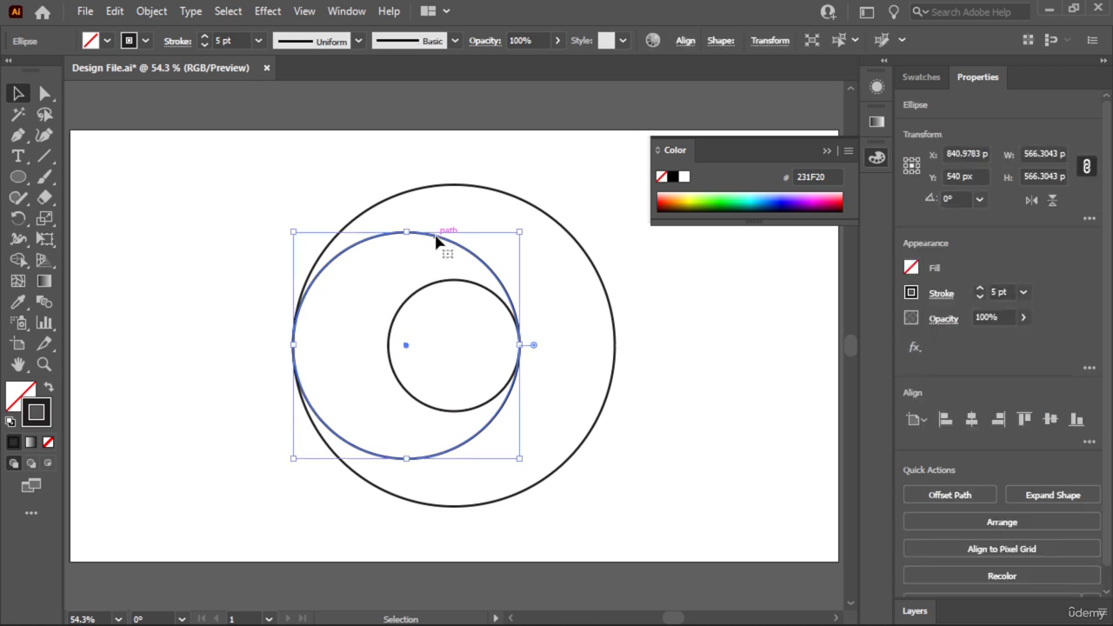
pyautogui.moveTo(440, 242); pyautogui.dragTo(537, 243)
pyautogui.click(713, 356)
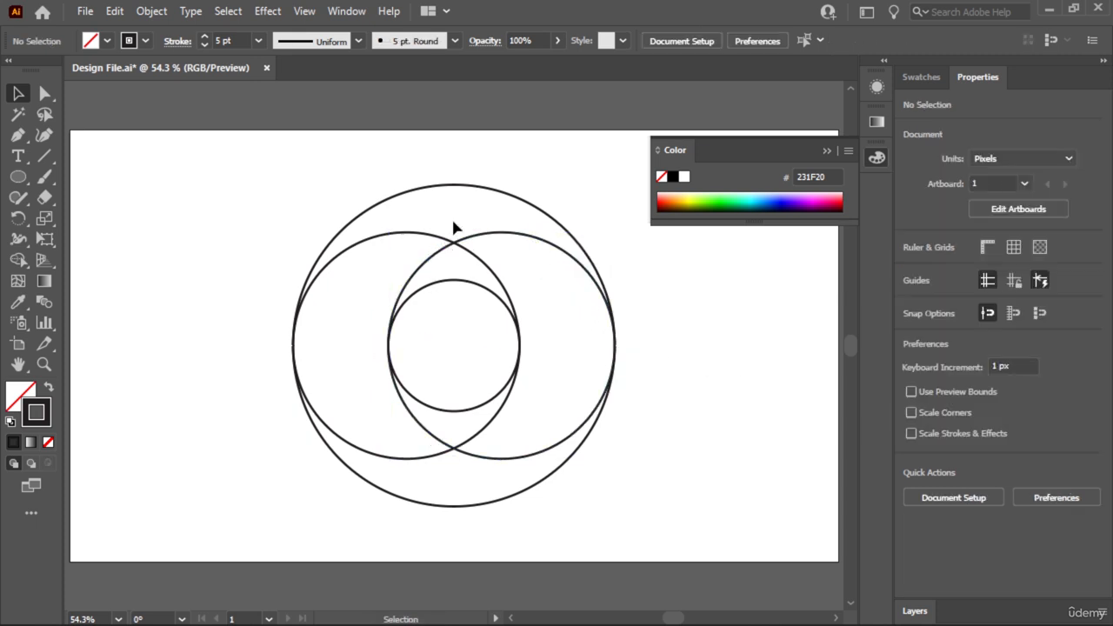
# Duplicate the two medium circles in place and rotate the copies 90° clockwise so they overlap vertically
pyautogui.moveTo(489, 221); pyautogui.dragTo(432, 265)
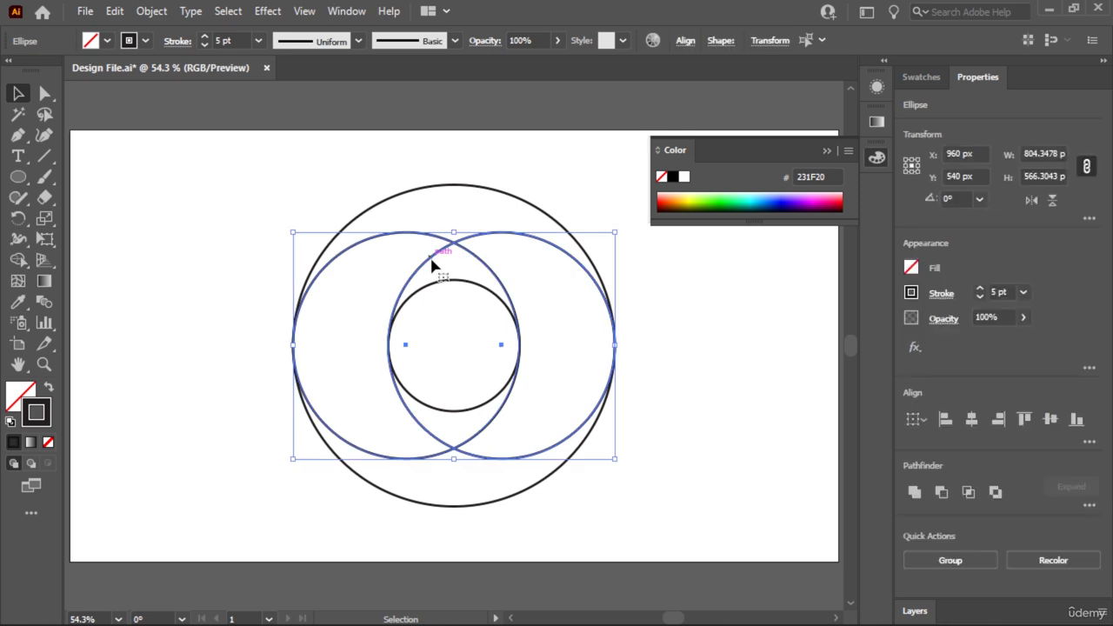
pyautogui.press('a')
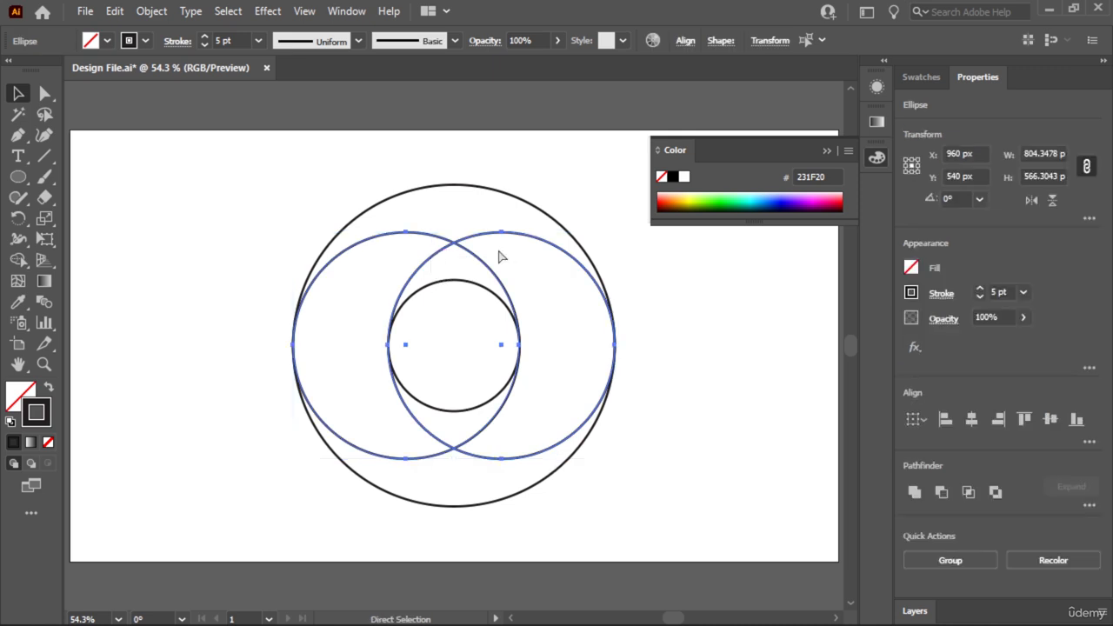
pyautogui.press('v')
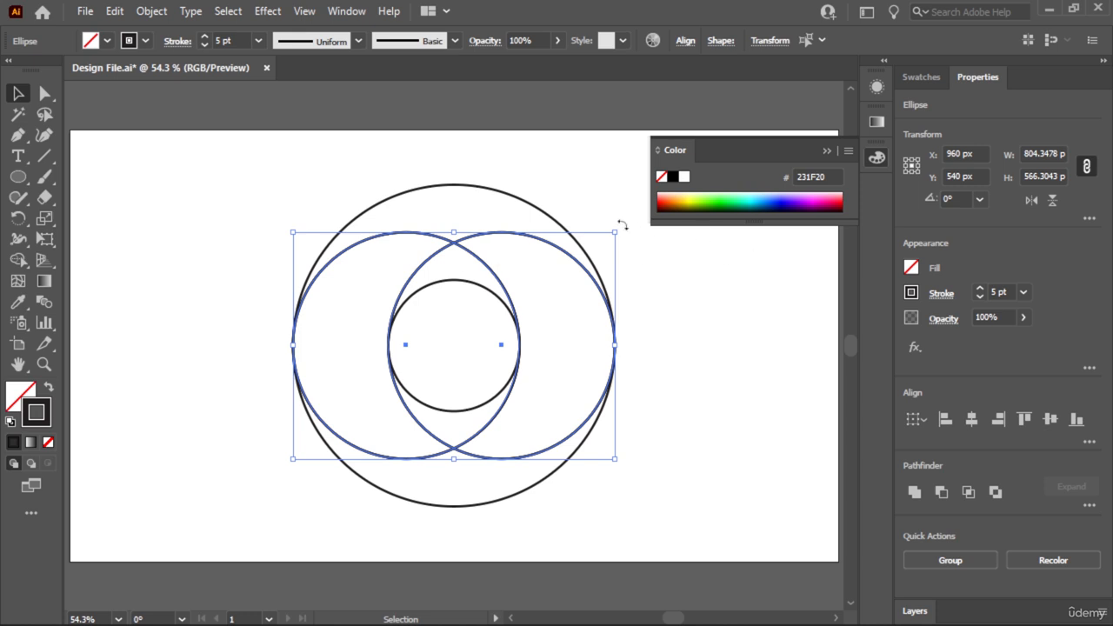
pyautogui.moveTo(622, 224); pyautogui.dragTo(587, 467)
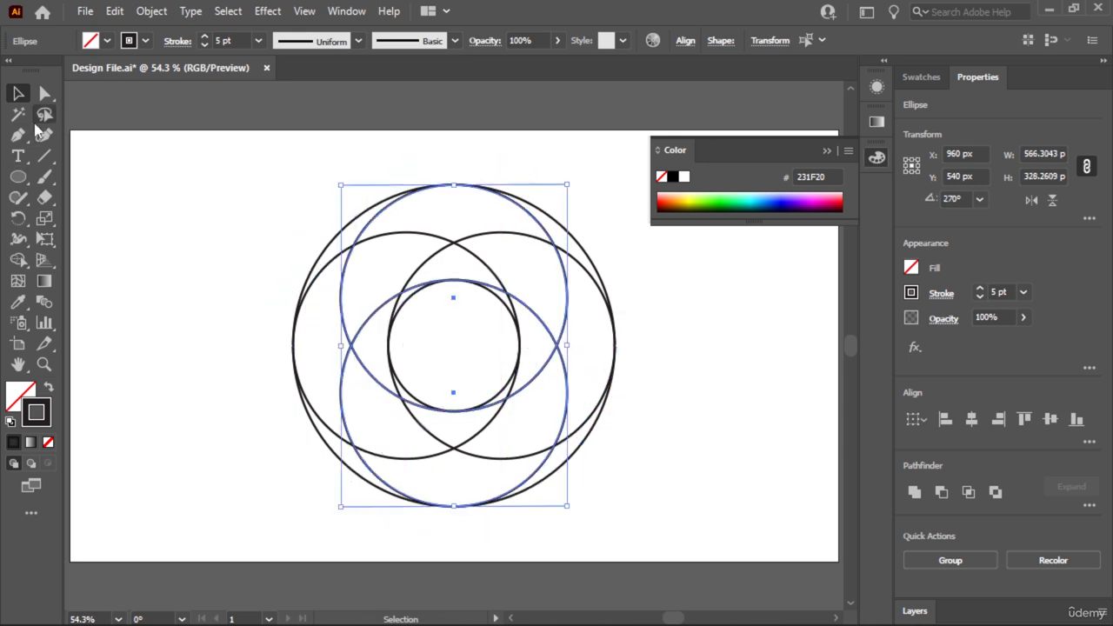
pyautogui.click(17, 93)
pyautogui.click(156, 228)
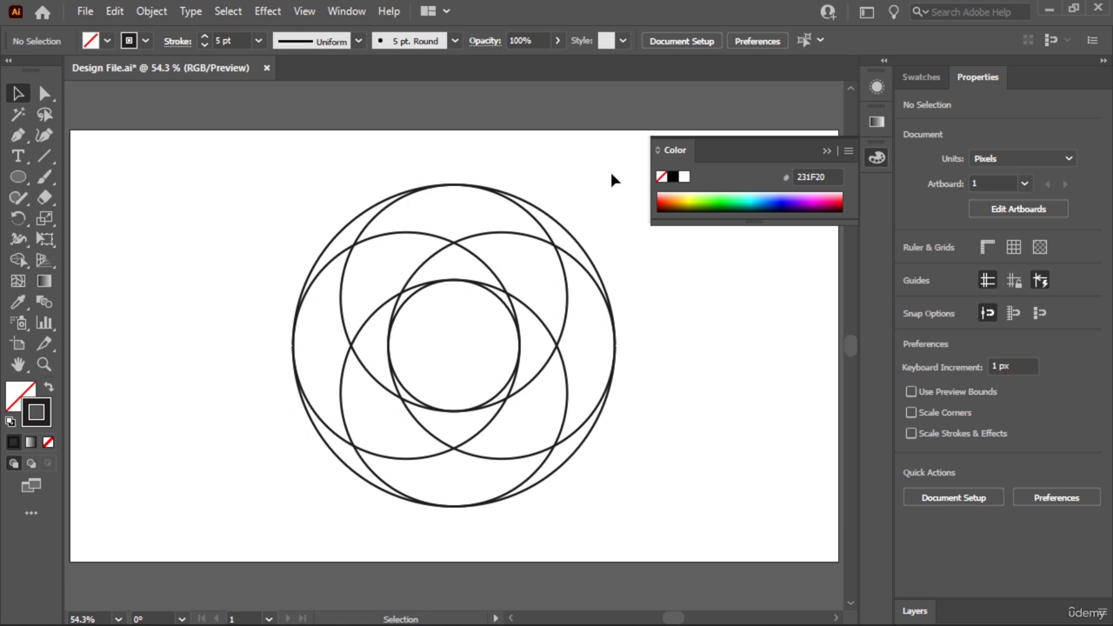
# Erase the surplus arcs between the outer and inner circles with Shape Builder, keeping one curve above the inner circle and the opposite curve below it
pyautogui.moveTo(609, 168); pyautogui.dragTo(306, 509)
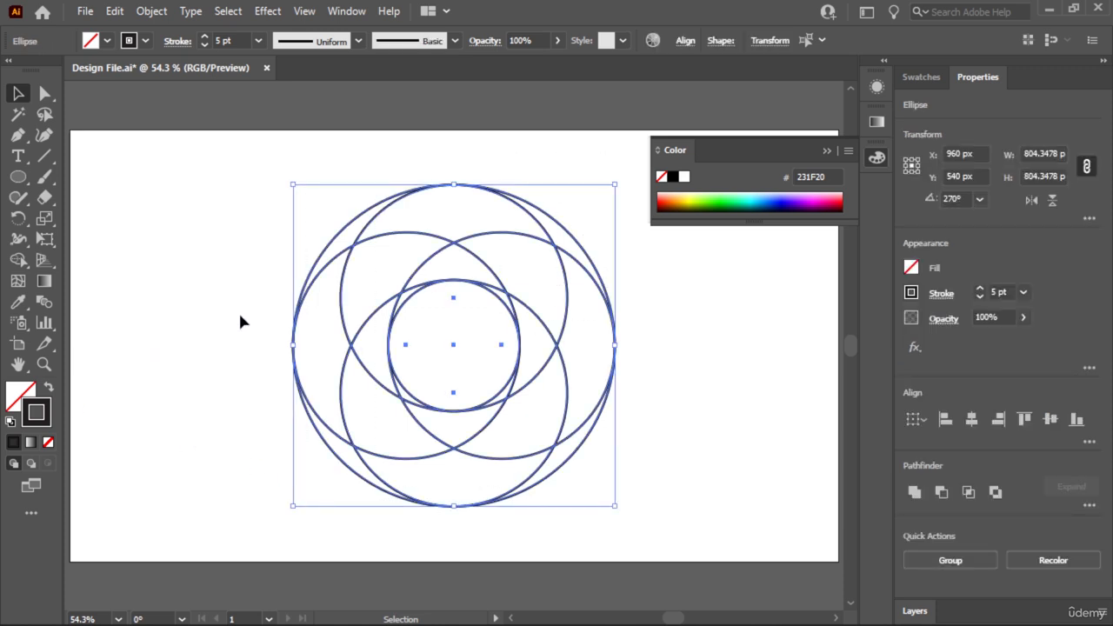
pyautogui.click(18, 260)
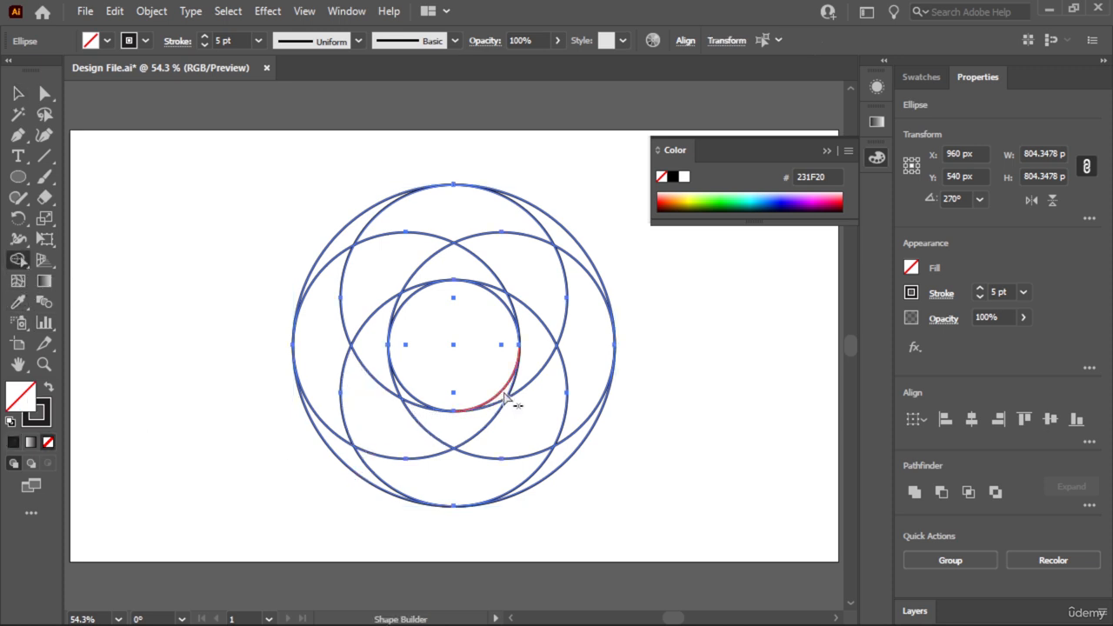
pyautogui.moveTo(506, 398)
pyautogui.mouseDown()
pyautogui.moveTo(410, 431)
pyautogui.moveTo(406, 398)
pyautogui.moveTo(323, 361)
pyautogui.moveTo(325, 325)
pyautogui.moveTo(358, 284)
pyautogui.moveTo(347, 247)
pyautogui.moveTo(358, 232)
pyautogui.moveTo(429, 218)
pyautogui.moveTo(566, 247)
pyautogui.mouseUp()
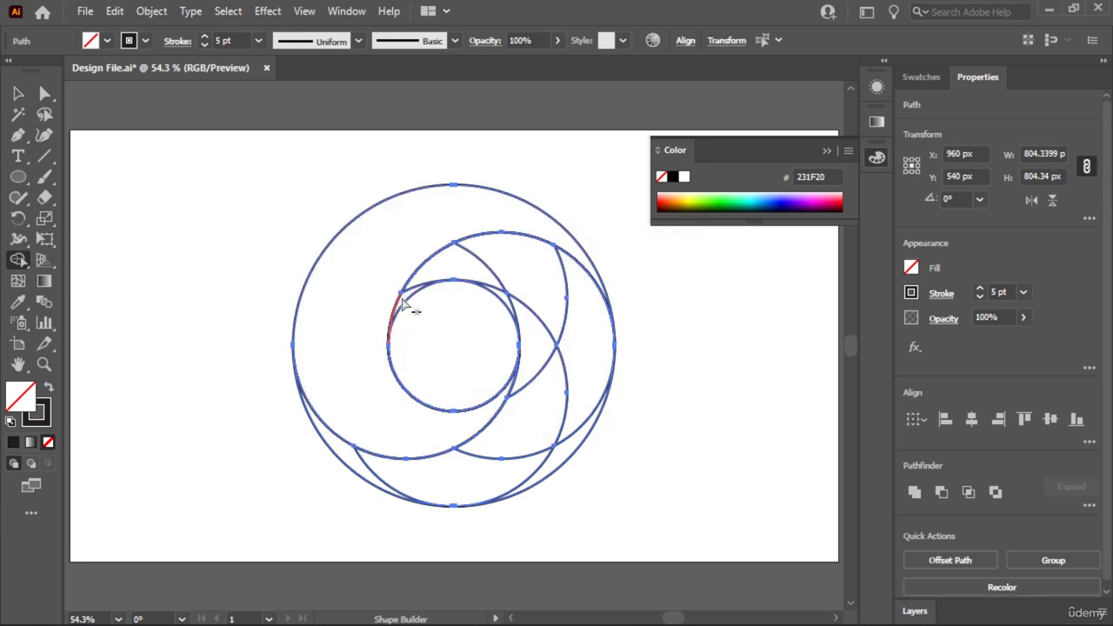
pyautogui.moveTo(409, 297)
pyautogui.mouseDown()
pyautogui.moveTo(439, 266)
pyautogui.moveTo(484, 255)
pyautogui.moveTo(502, 269)
pyautogui.moveTo(503, 298)
pyautogui.moveTo(584, 329)
pyautogui.moveTo(592, 350)
pyautogui.moveTo(551, 408)
pyautogui.moveTo(562, 446)
pyautogui.moveTo(551, 466)
pyautogui.moveTo(383, 472)
pyautogui.moveTo(360, 464)
pyautogui.moveTo(378, 444)
pyautogui.mouseUp()
pyautogui.press('v')
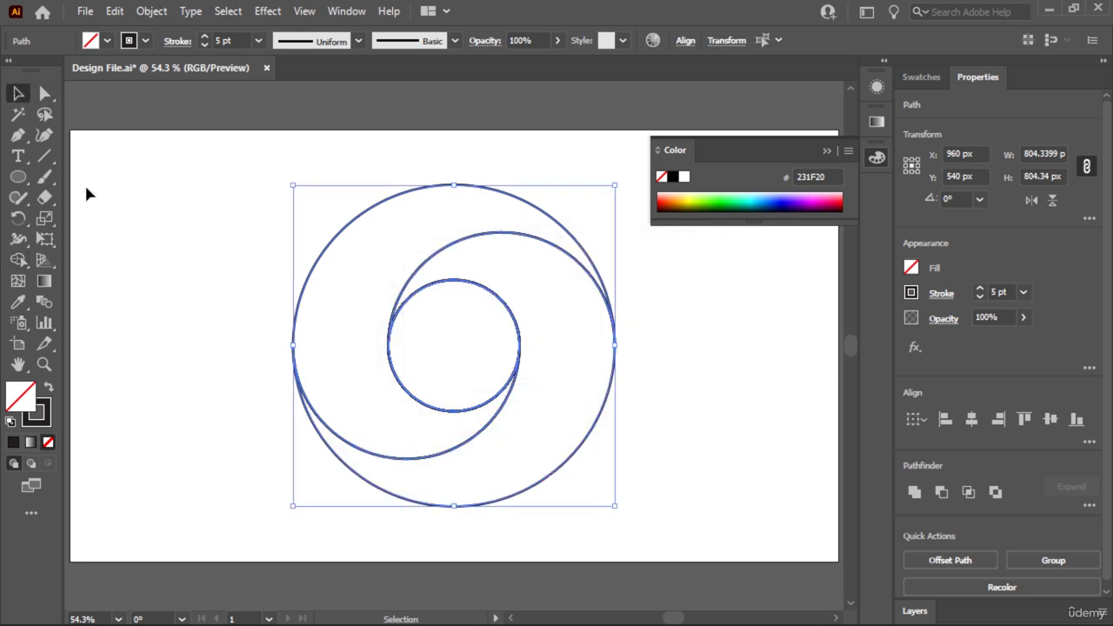
pyautogui.click(86, 185)
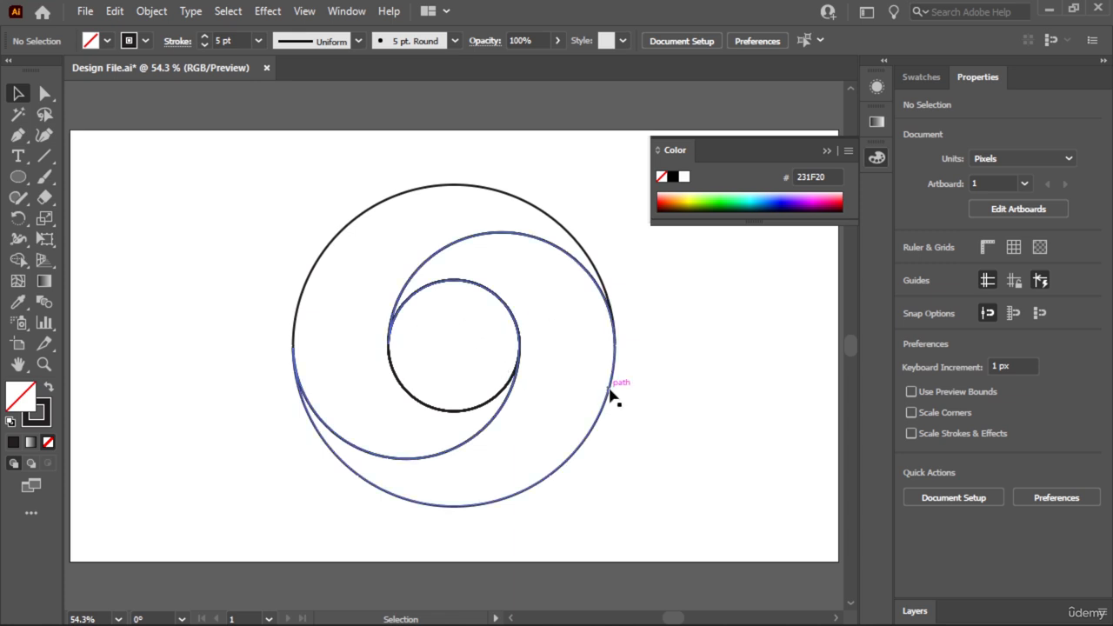
pyautogui.moveTo(366, 219); pyautogui.dragTo(271, 231)
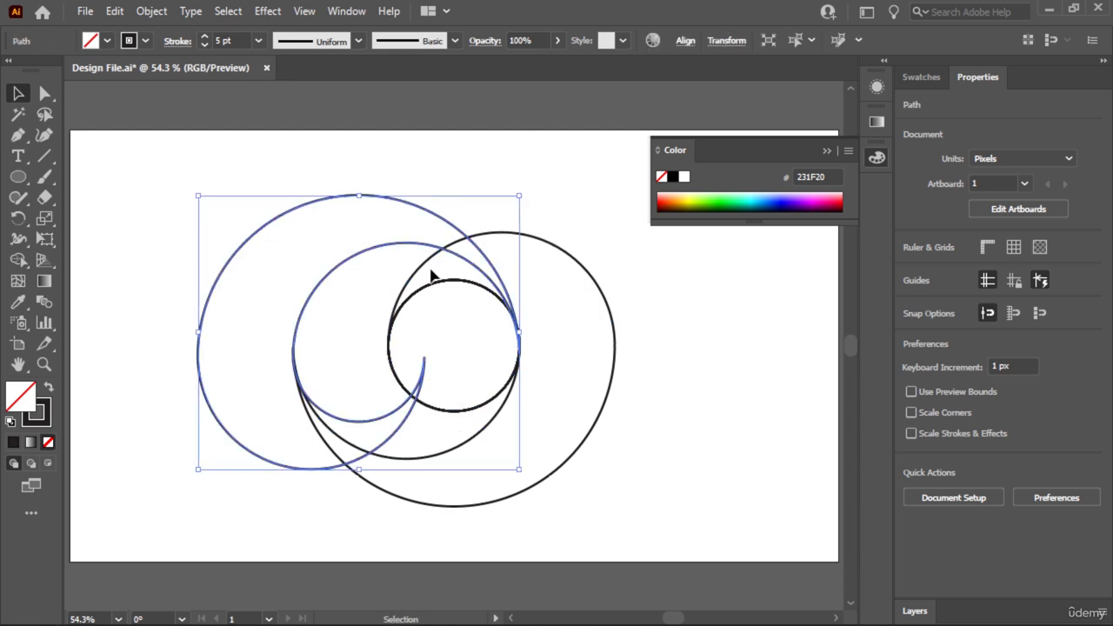
pyautogui.moveTo(617, 345); pyautogui.dragTo(763, 422)
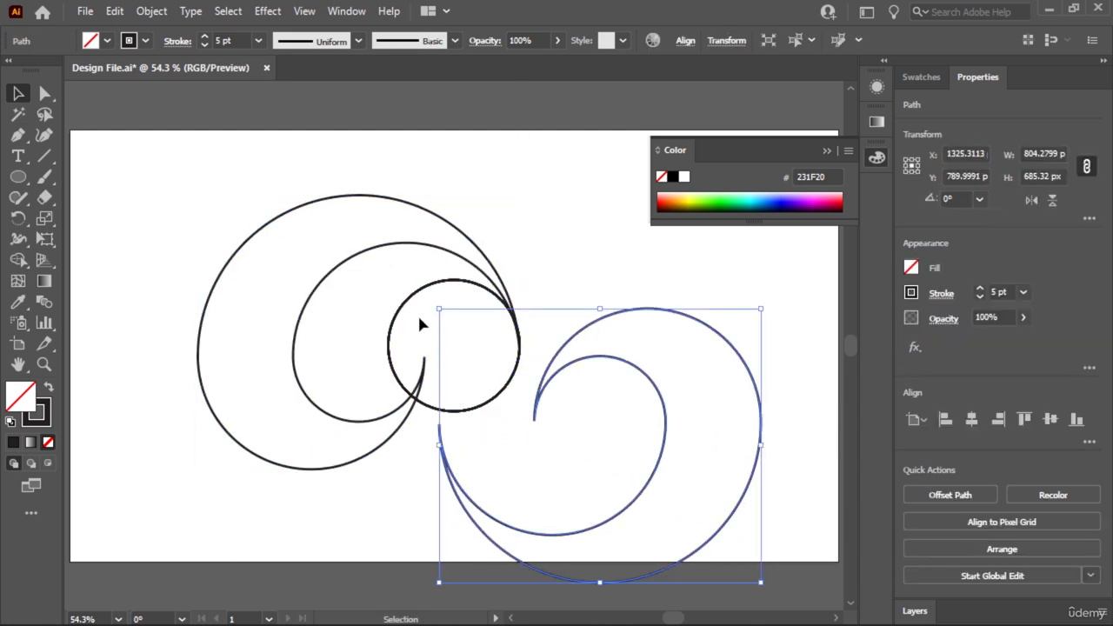
pyautogui.moveTo(453, 280); pyautogui.dragTo(390, 330)
pyautogui.keyDown('shift'); pyautogui.click(390, 341); pyautogui.keyUp('shift')
pyautogui.click(506, 227)
pyautogui.hotkey('ctrl', 'z')
pyautogui.hotkey('ctrl', 'z')
pyautogui.hotkey('ctrl', 'z')
pyautogui.hotkey('ctrl', 'z')
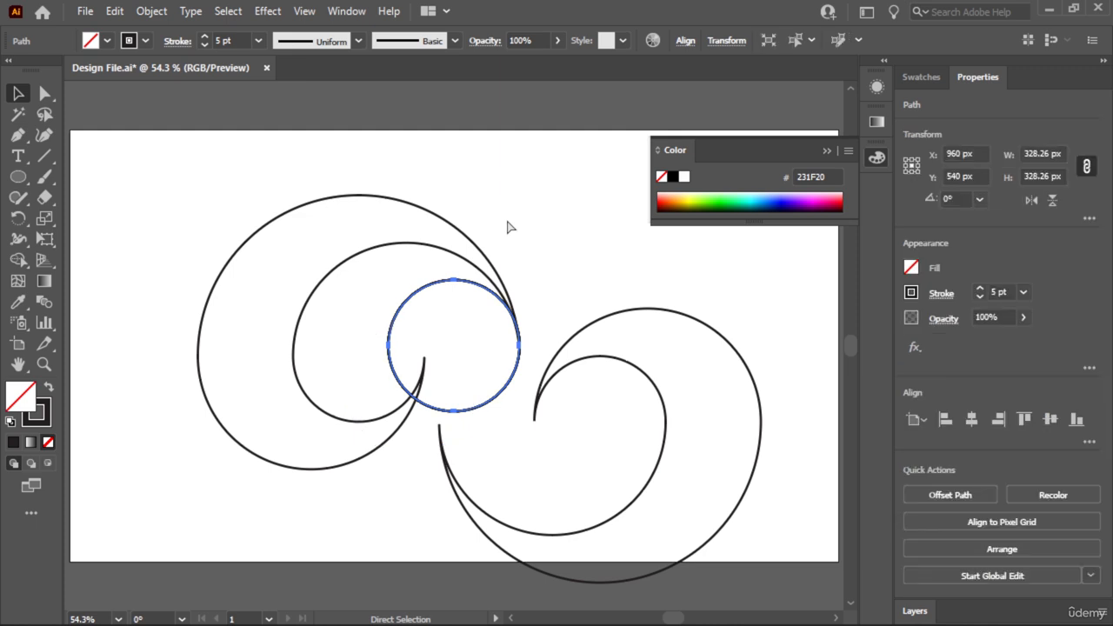
pyautogui.click(543, 177)
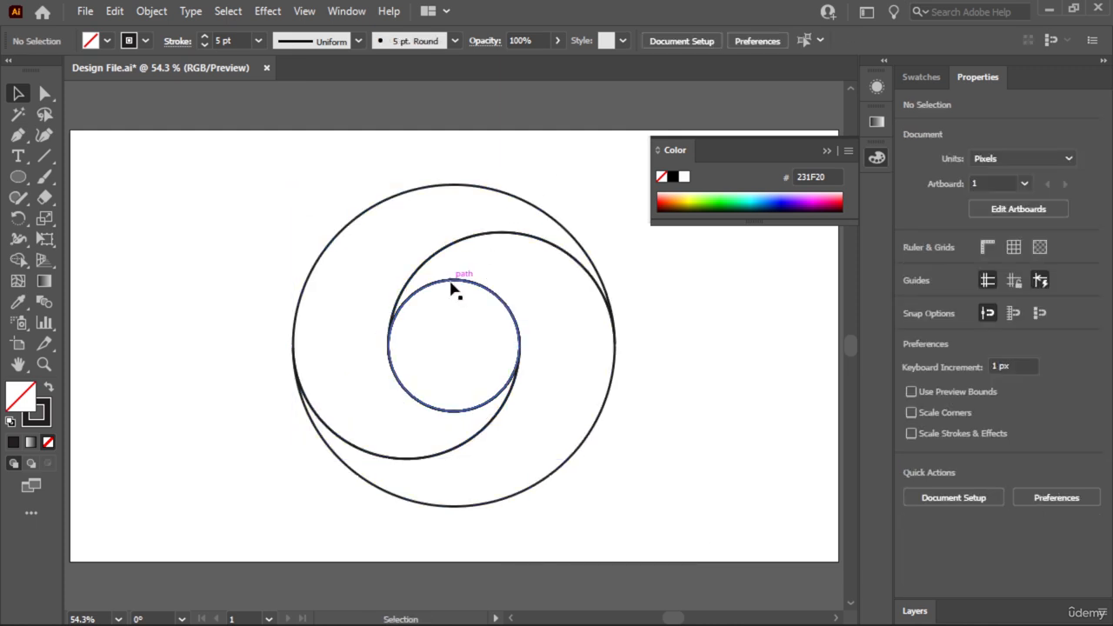
pyautogui.moveTo(455, 281)
pyautogui.mouseDown()
pyautogui.moveTo(473, 312)
pyautogui.moveTo(463, 298)
pyautogui.mouseUp()
pyautogui.press('Delete')
pyautogui.hotkey('ctrl', 'z')
pyautogui.click(403, 356)
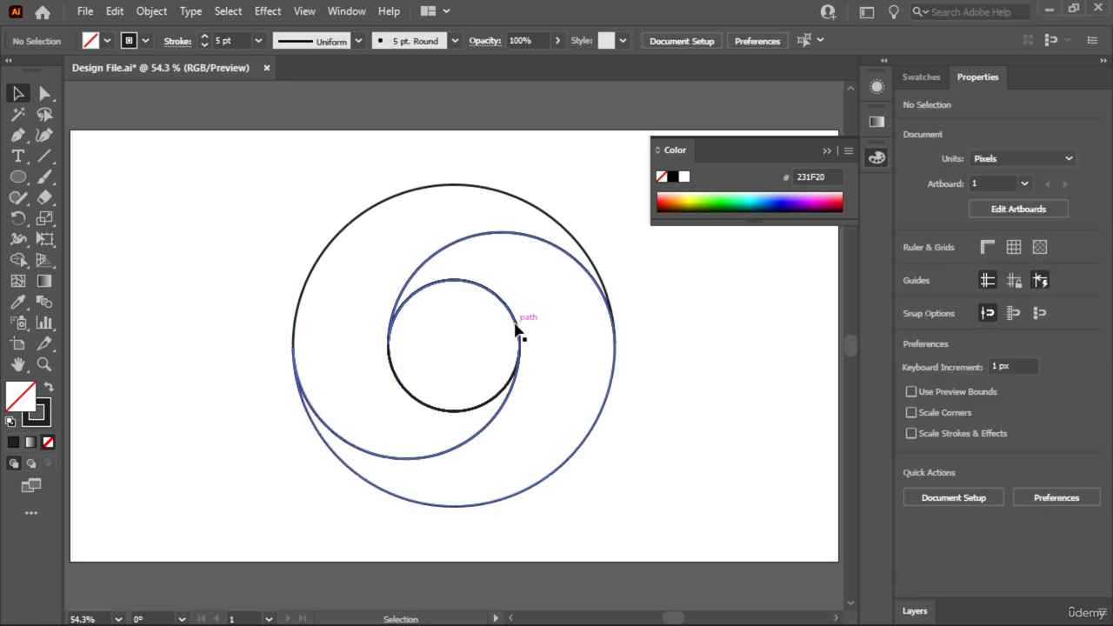
pyautogui.moveTo(517, 332)
pyautogui.mouseDown()
pyautogui.moveTo(495, 347)
pyautogui.moveTo(517, 329)
pyautogui.mouseUp()
pyautogui.click(549, 153)
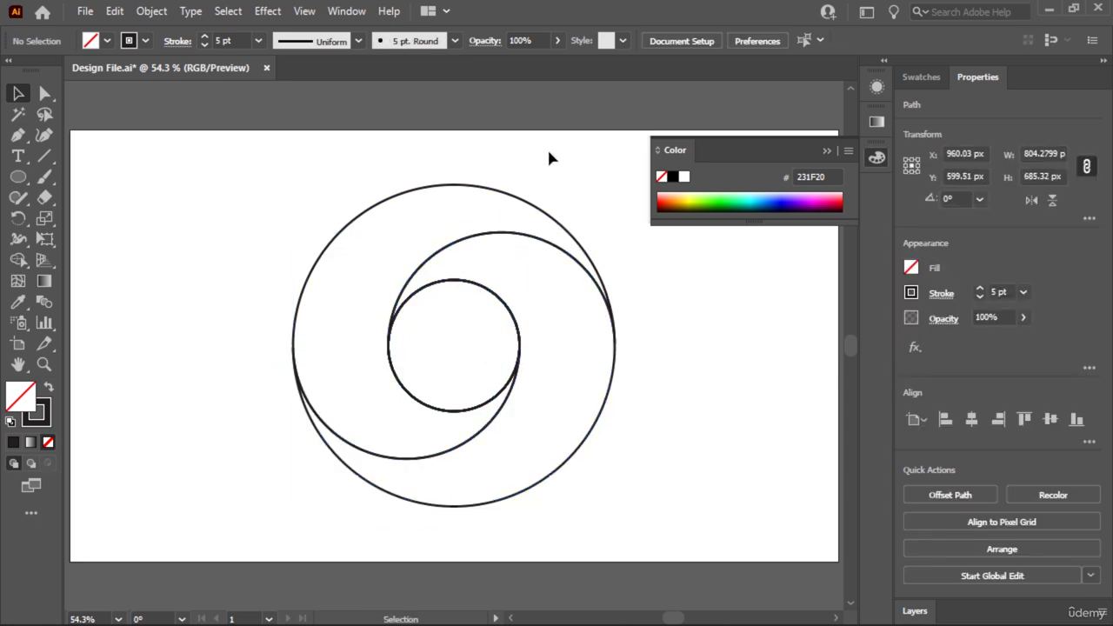
# Move the swirl sideways off the extra inner circle and delete that leftover circle
pyautogui.moveTo(517, 186); pyautogui.dragTo(591, 281)
pyautogui.moveTo(534, 245); pyautogui.dragTo(773, 246)
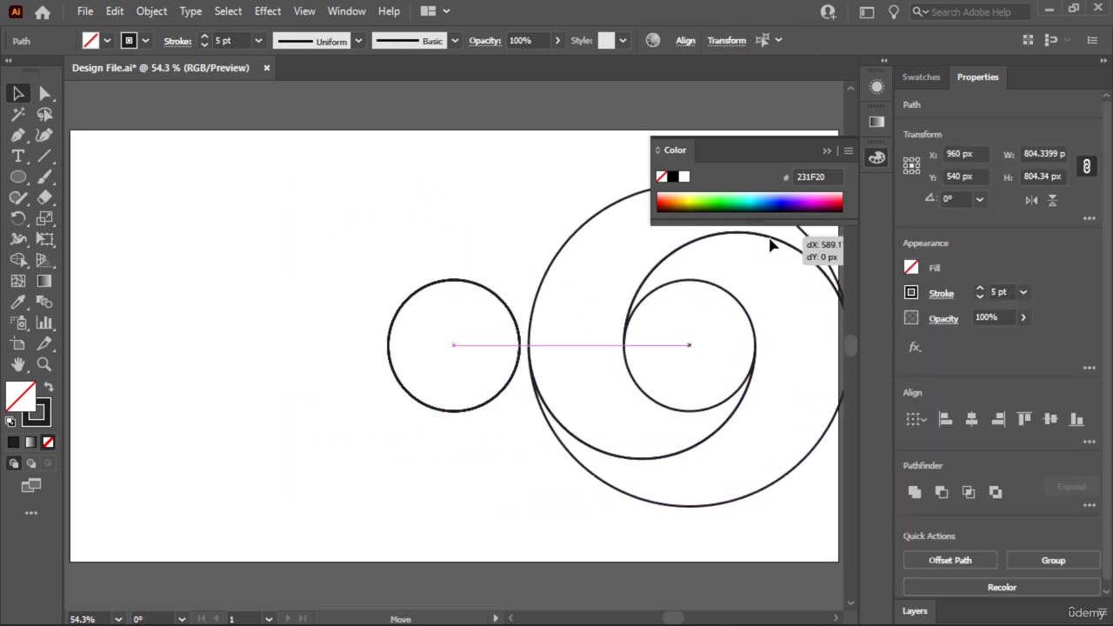
pyautogui.click(414, 418)
pyautogui.moveTo(414, 418); pyautogui.dragTo(410, 415)
pyautogui.press('Delete')
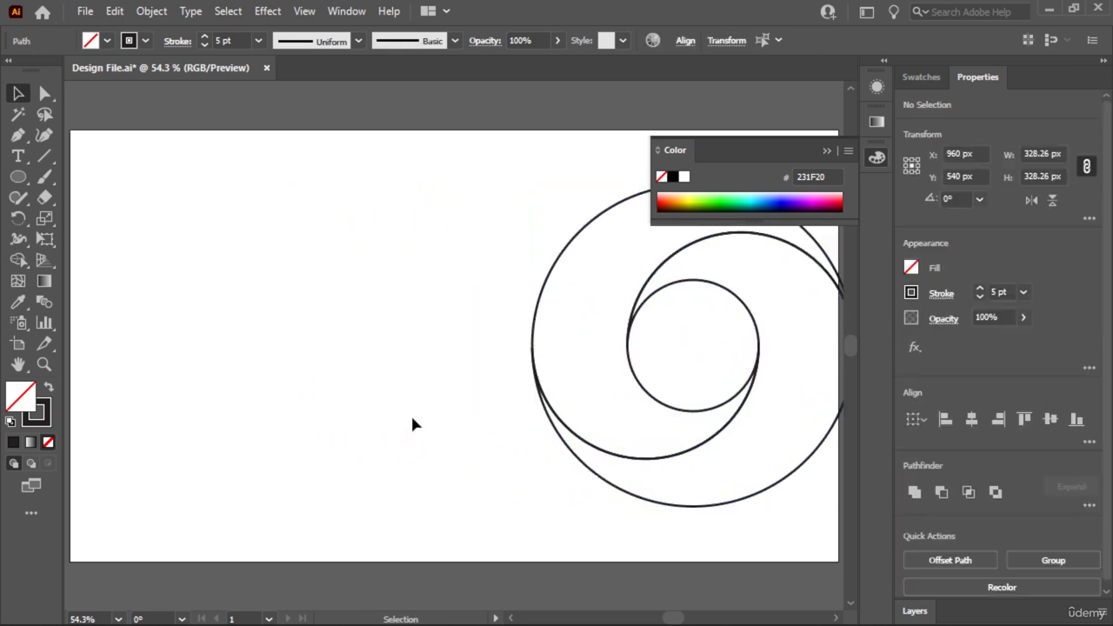
# Move the whole swirl back horizontally to the middle area of the artboard
pyautogui.moveTo(423, 495); pyautogui.dragTo(699, 363)
pyautogui.moveTo(549, 435); pyautogui.dragTo(345, 435)
pyautogui.click(674, 426)
pyautogui.moveTo(628, 432); pyautogui.dragTo(722, 454)
pyautogui.hotkey('ctrl', 'z')
pyautogui.click(714, 461)
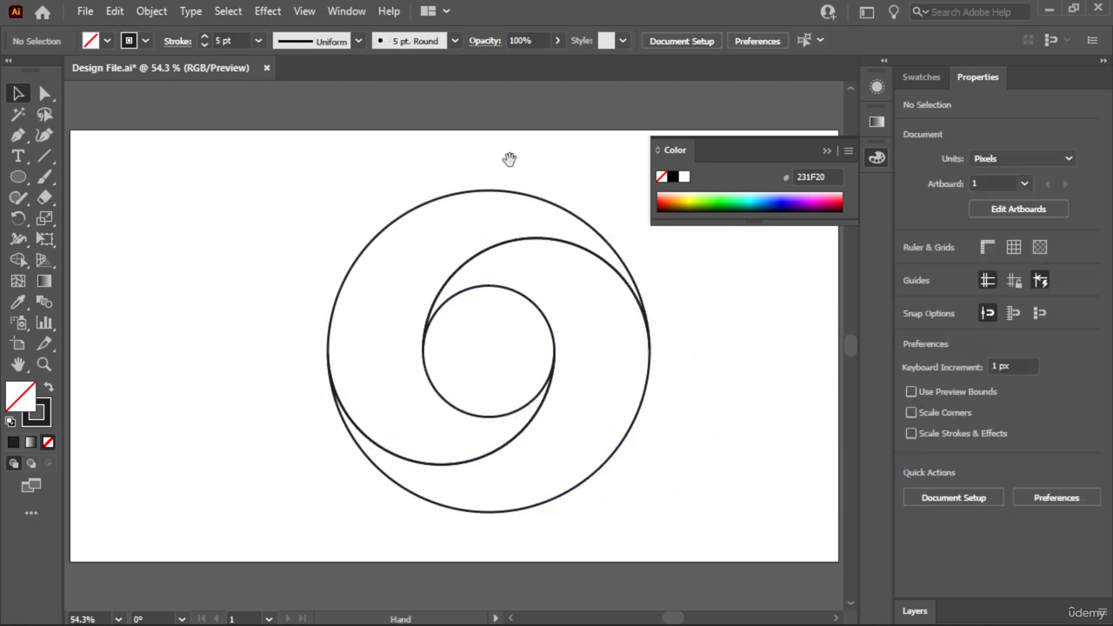
# Duplicate the whole swirl in place and rotate the copy 90° clockwise to form four curves between the circles
pyautogui.moveTo(510, 162); pyautogui.dragTo(435, 187)
pyautogui.hotkey('ctrl', 'a')
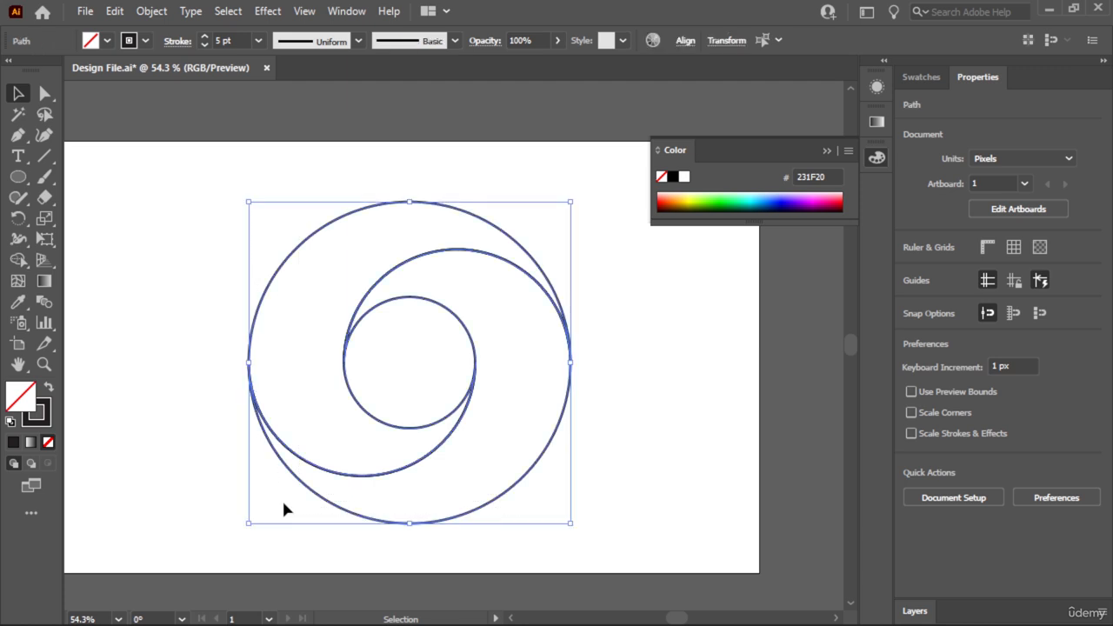
pyautogui.press('a')
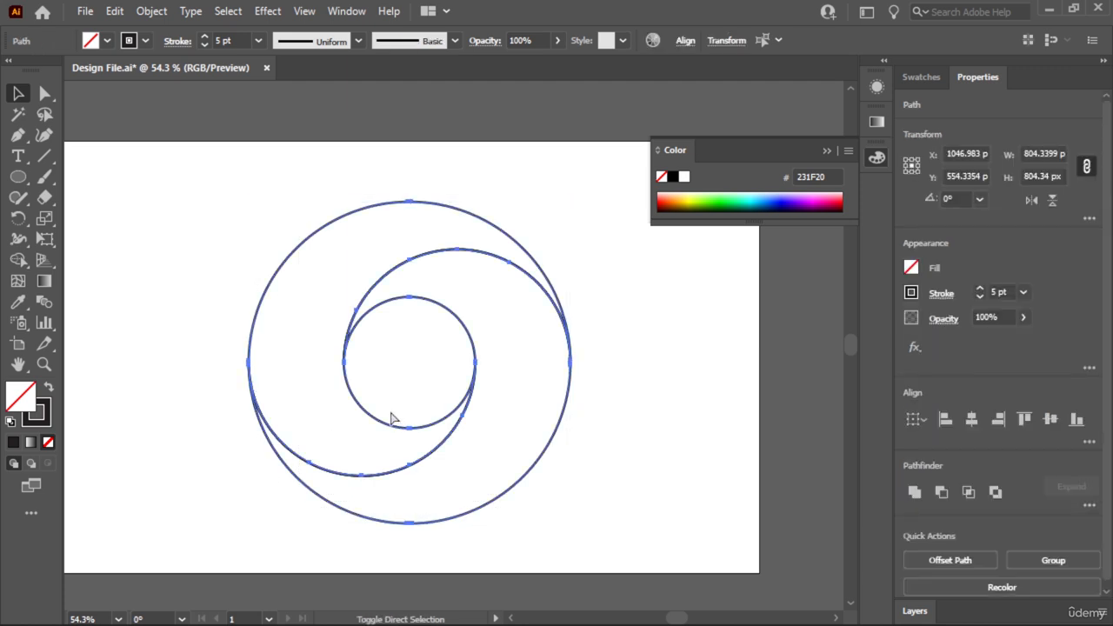
pyautogui.press('v')
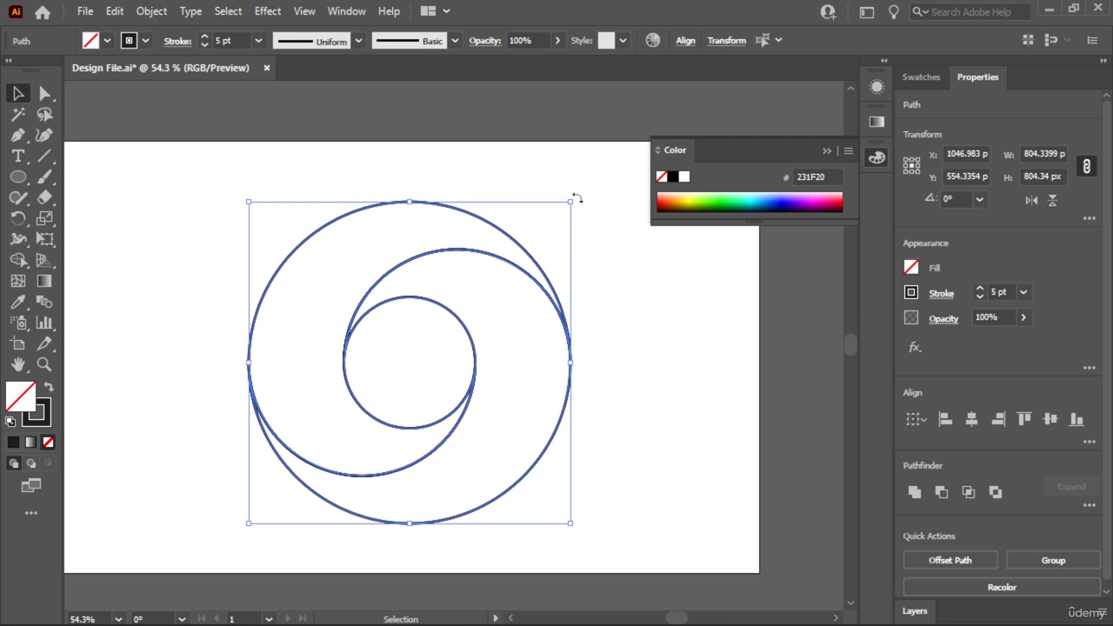
pyautogui.moveTo(576, 198); pyautogui.dragTo(623, 481)
pyautogui.click(461, 168)
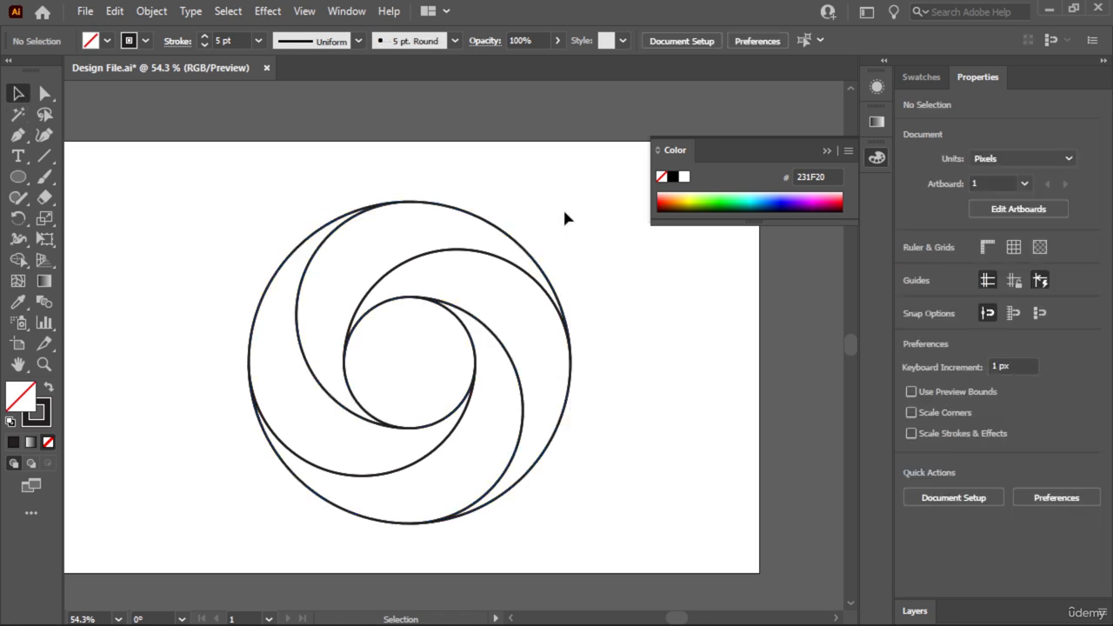
# Place a spare copy of the four-curve swirl outside the artboard, above its upper right part
pyautogui.moveTo(572, 170); pyautogui.dragTo(233, 564)
pyautogui.hotkey('ctrl', '-')
pyautogui.press('v')
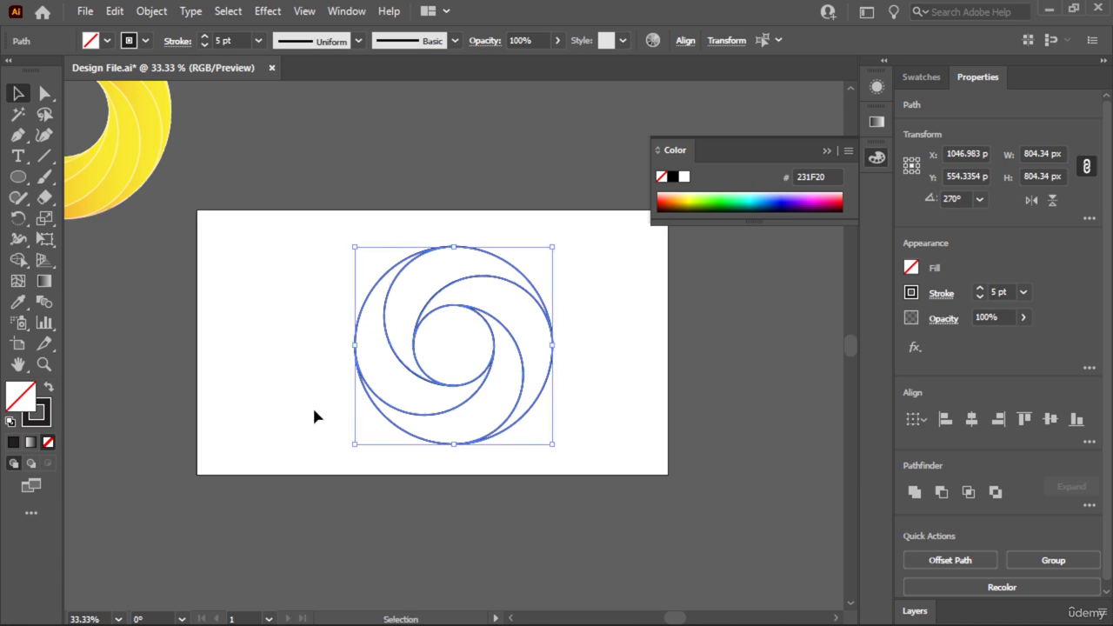
pyautogui.moveTo(368, 398); pyautogui.dragTo(519, 143)
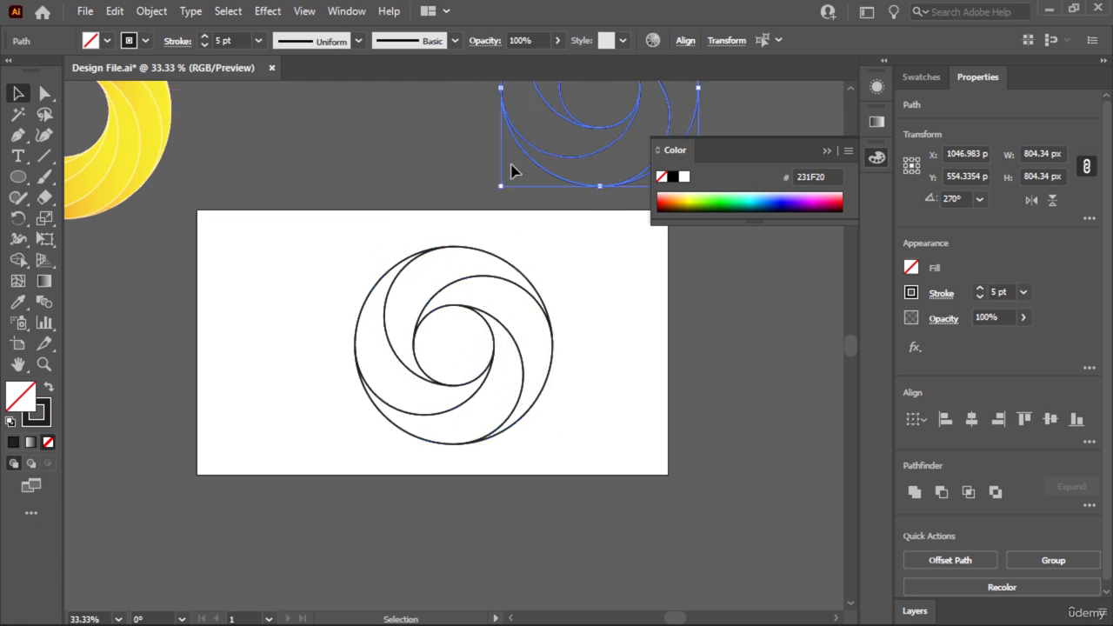
pyautogui.click(587, 265)
# Duplicate the four-curve swirl on the artboard in place and rotate the copy 45° clockwise to form eight evenly spaced curves
pyautogui.scroll(3, 586, 264)
pyautogui.hscroll(2, 586, 264)
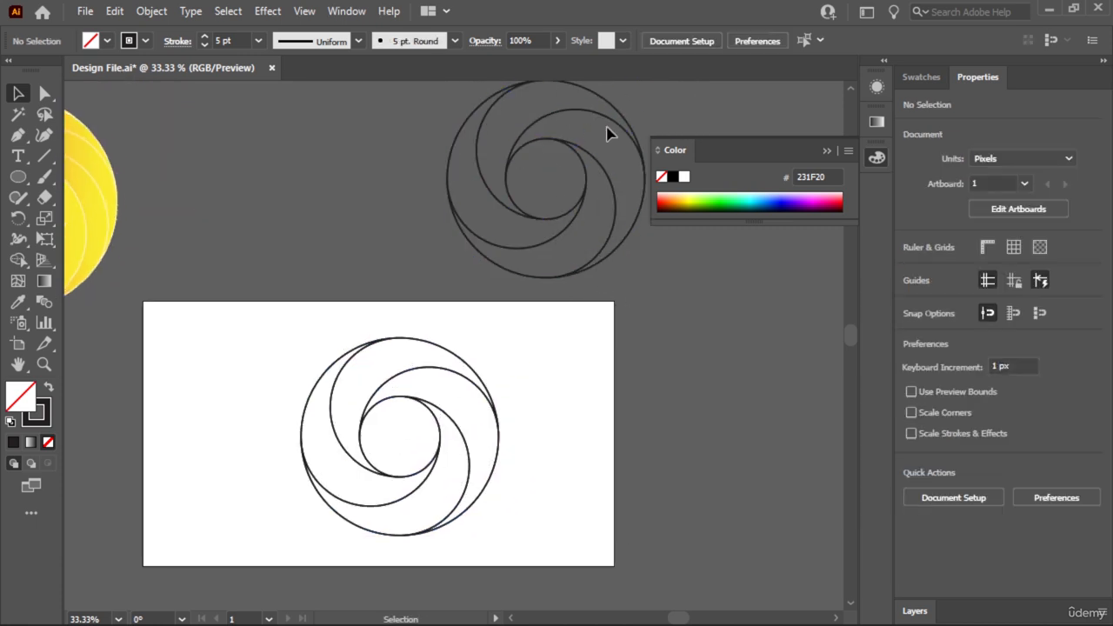
pyautogui.hotkey('ctrl', '+')
pyautogui.scroll(-3, 586, 253)
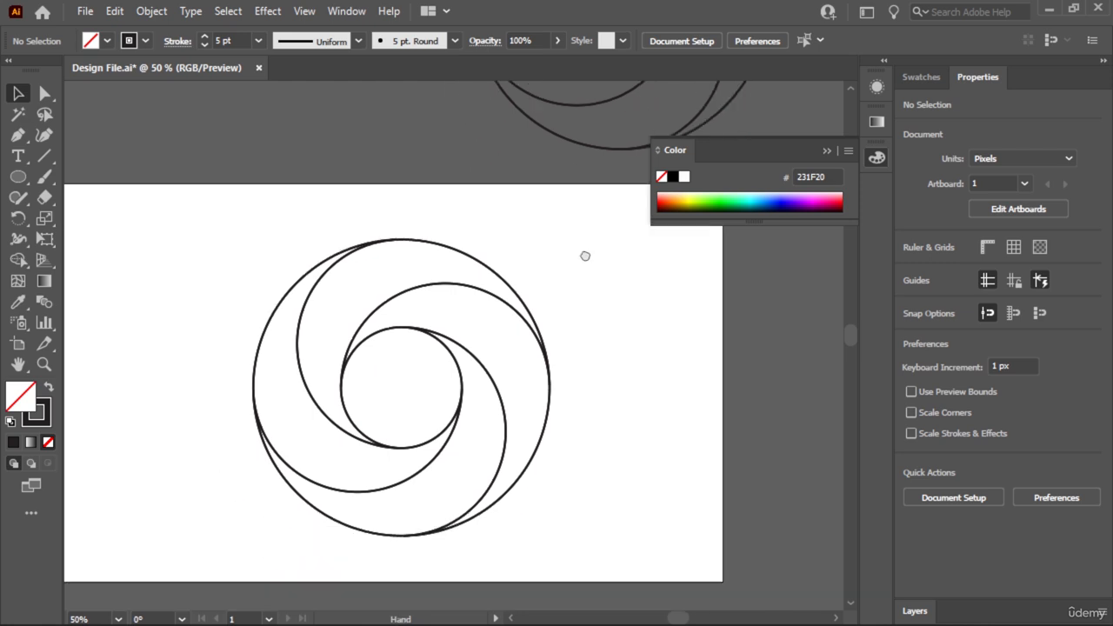
pyautogui.hotkey('ctrl', '0')
pyautogui.moveTo(291, 184); pyautogui.dragTo(540, 419)
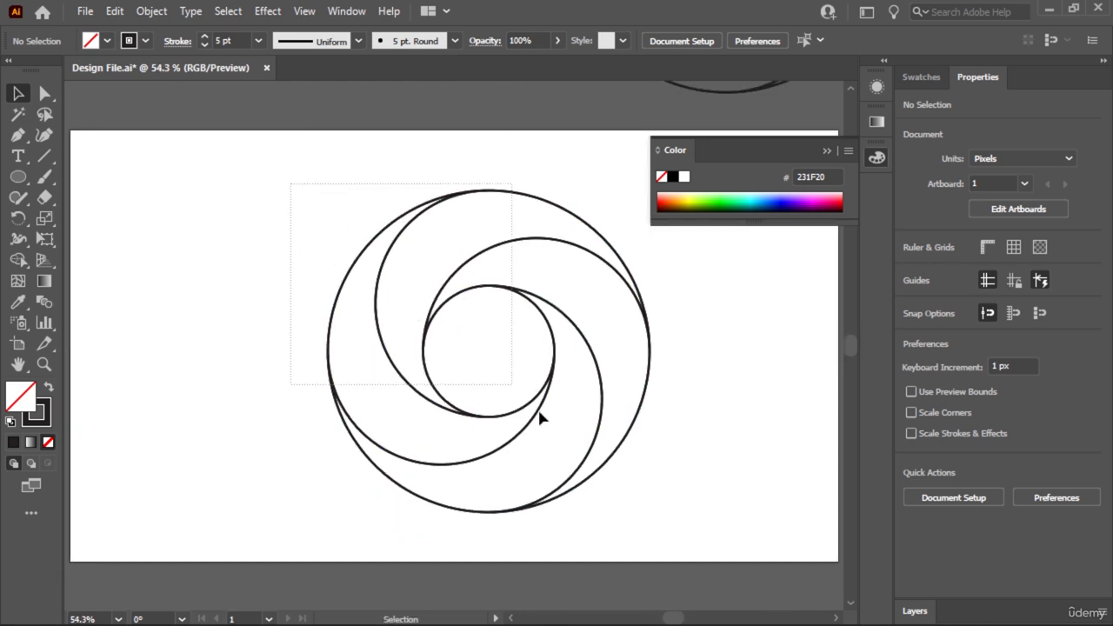
pyautogui.moveTo(671, 514); pyautogui.dragTo(671, 515)
pyautogui.press('a')
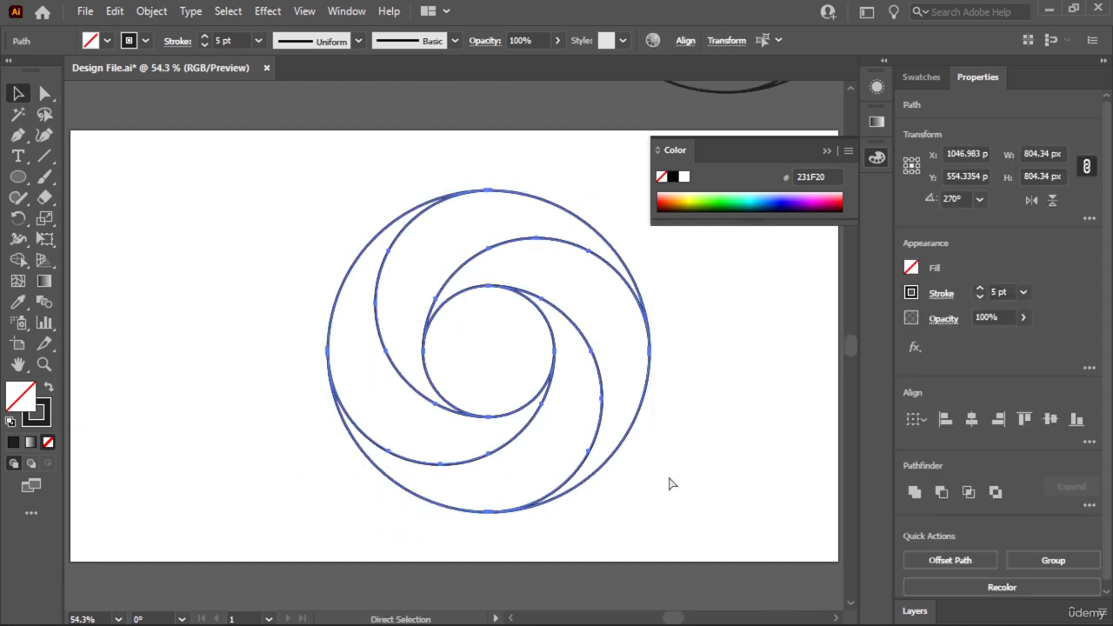
pyautogui.press('v')
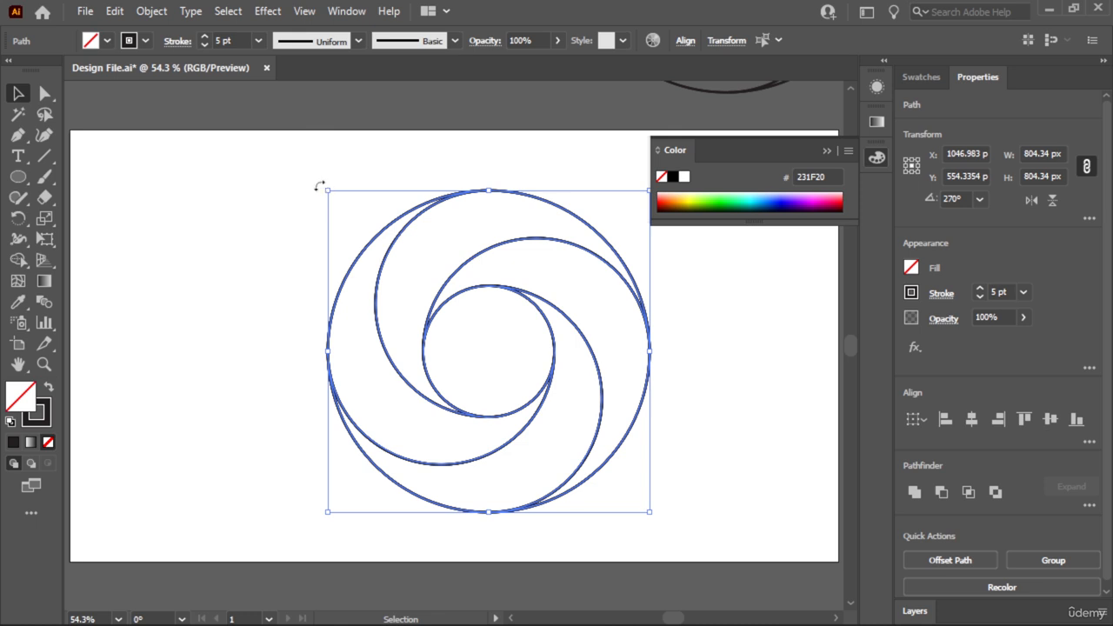
pyautogui.moveTo(318, 184); pyautogui.dragTo(474, 118)
pyautogui.click(181, 262)
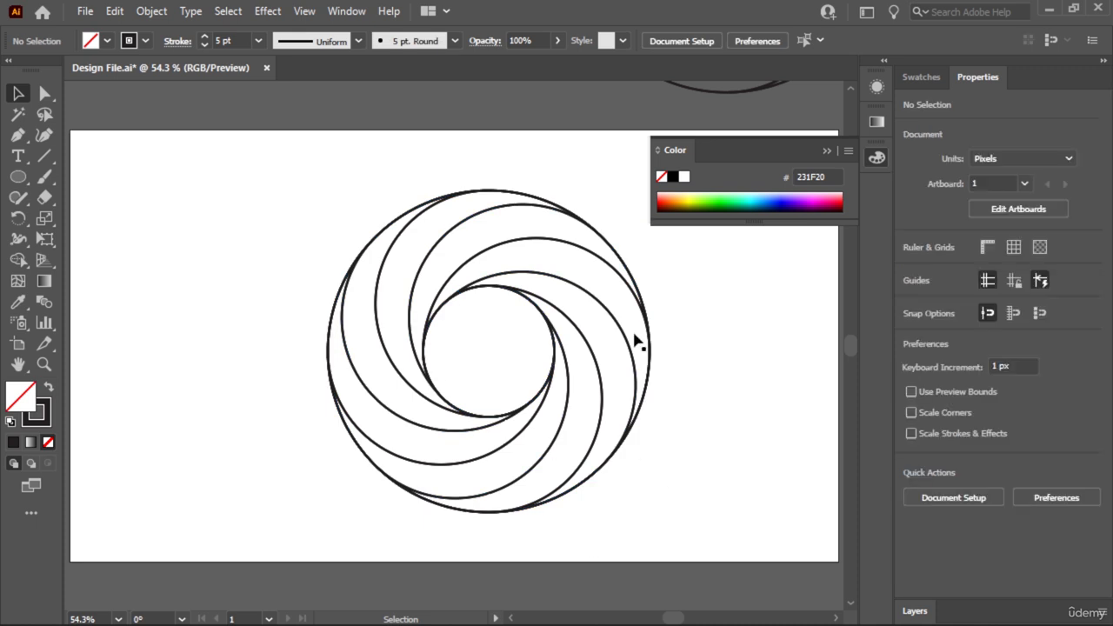
# Turn the curved segments between the outer and inner circles of the eight-curve swirl into separate closed shapes with Shape Builder
pyautogui.moveTo(702, 416); pyautogui.dragTo(576, 447)
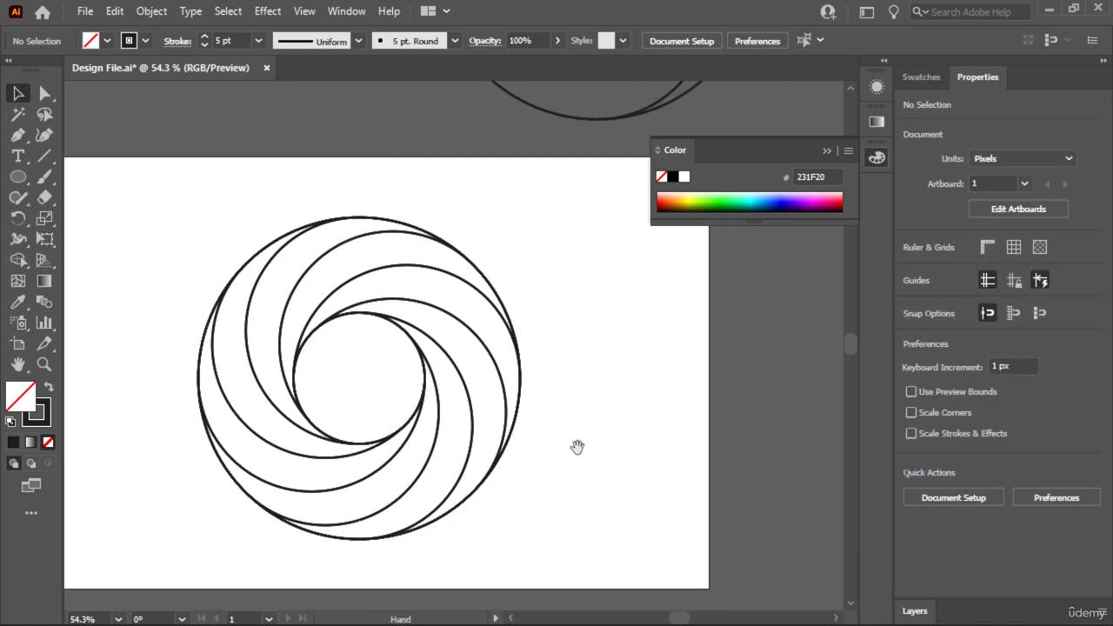
pyautogui.moveTo(547, 195); pyautogui.dragTo(200, 554)
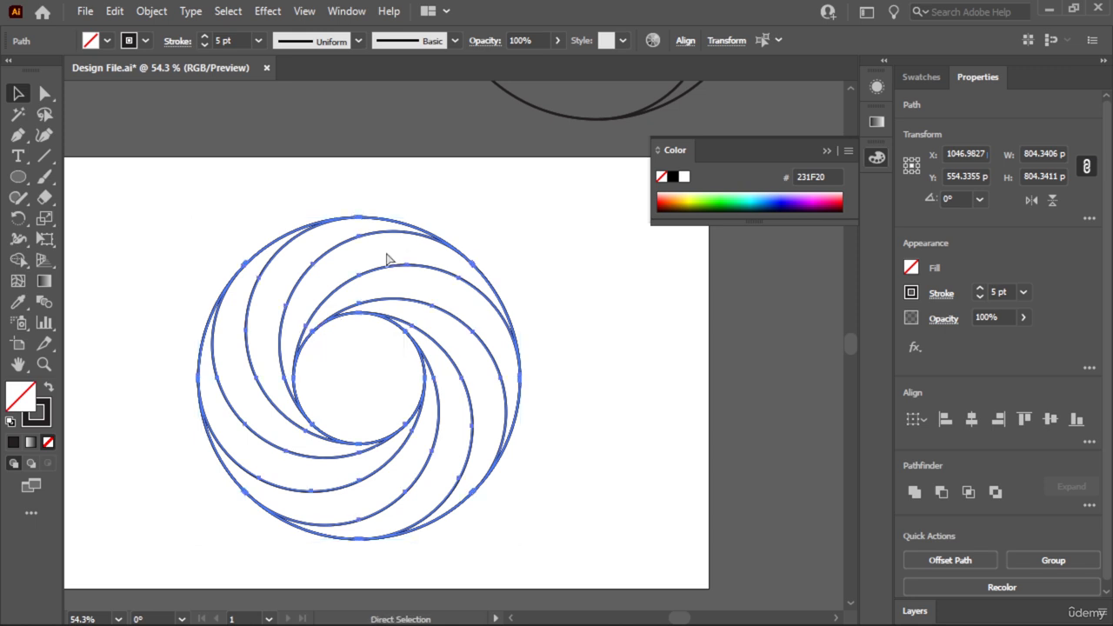
pyautogui.hscroll(-3, 388, 248)
pyautogui.scroll(-1, 388, 248)
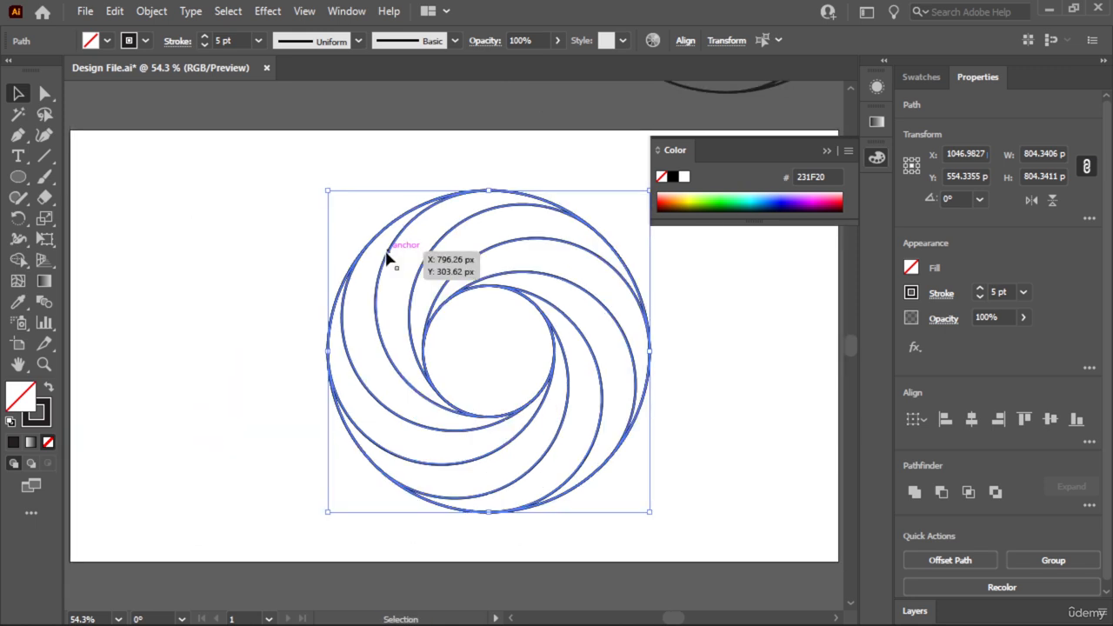
pyautogui.click(17, 260)
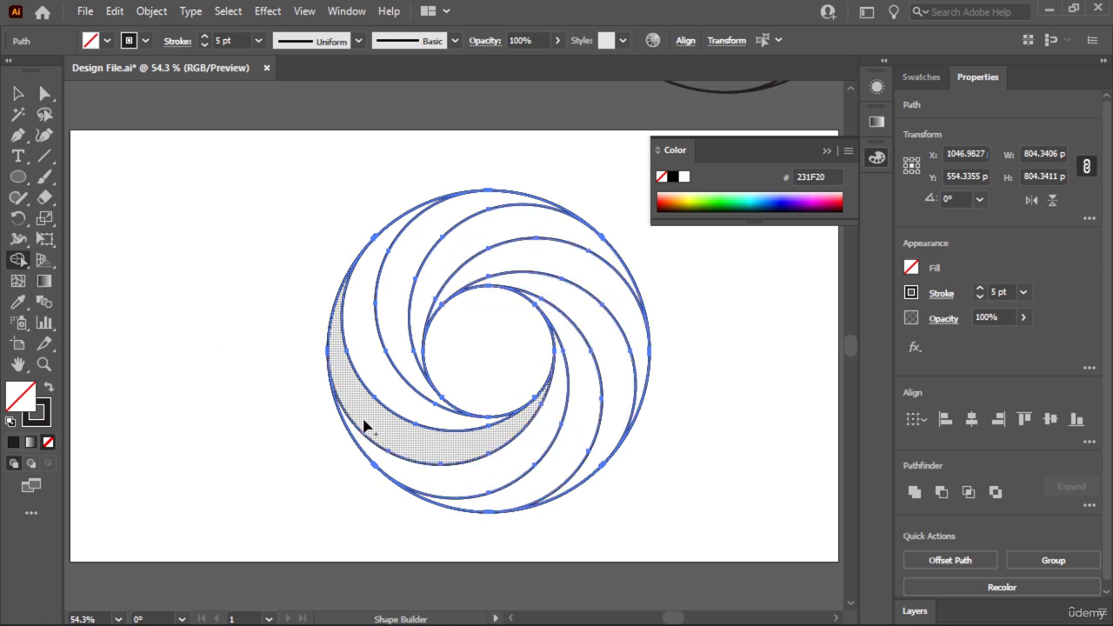
pyautogui.click(493, 233)
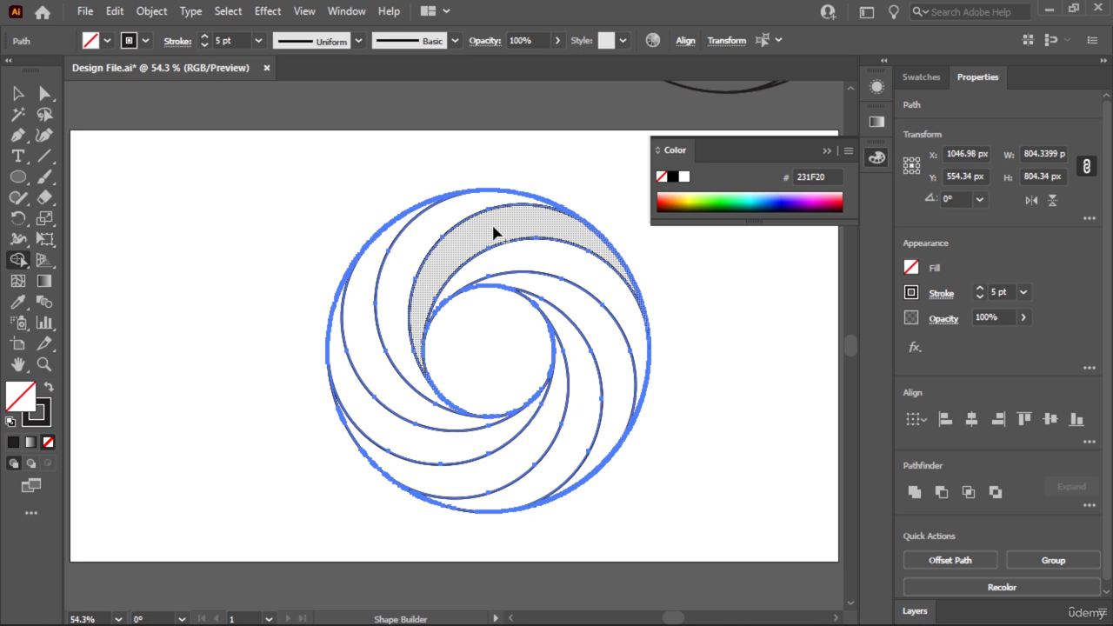
pyautogui.click(557, 257)
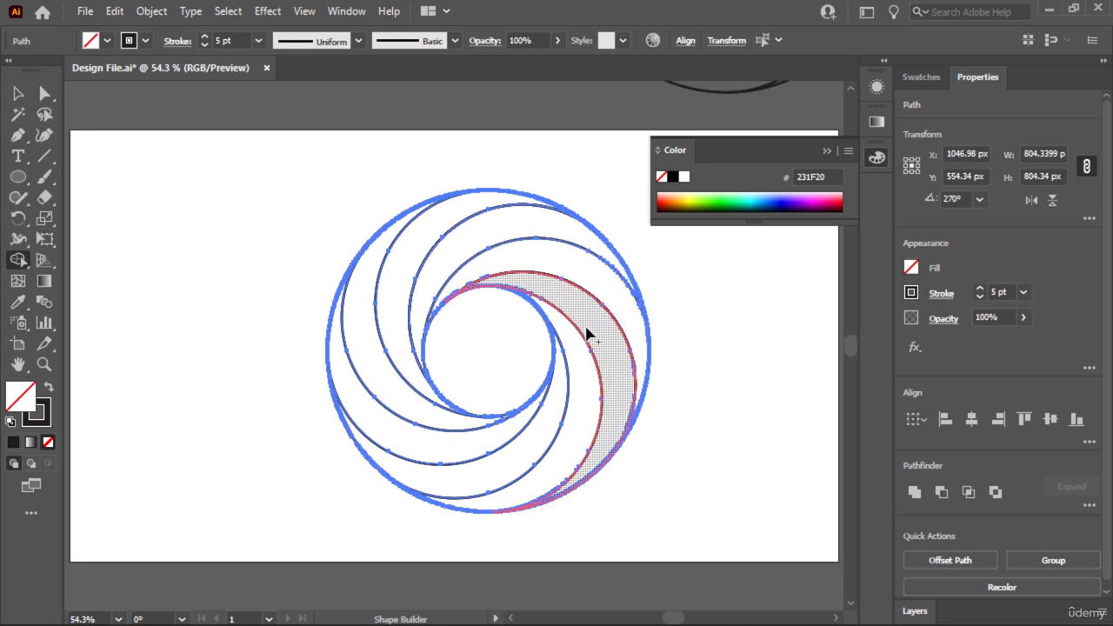
pyautogui.click(579, 385)
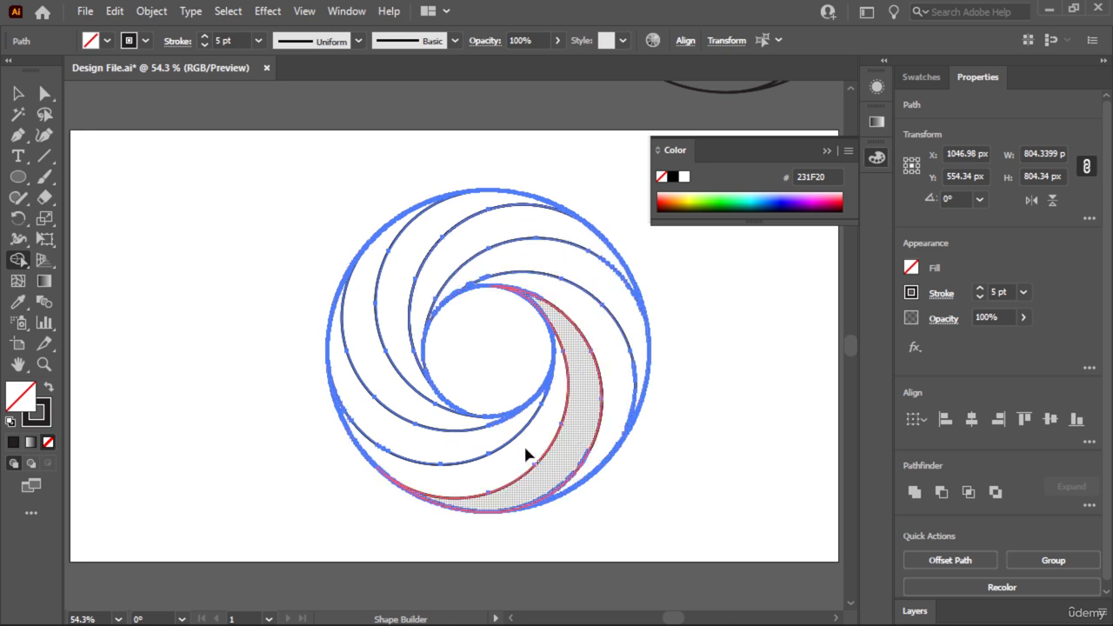
pyautogui.click(425, 442)
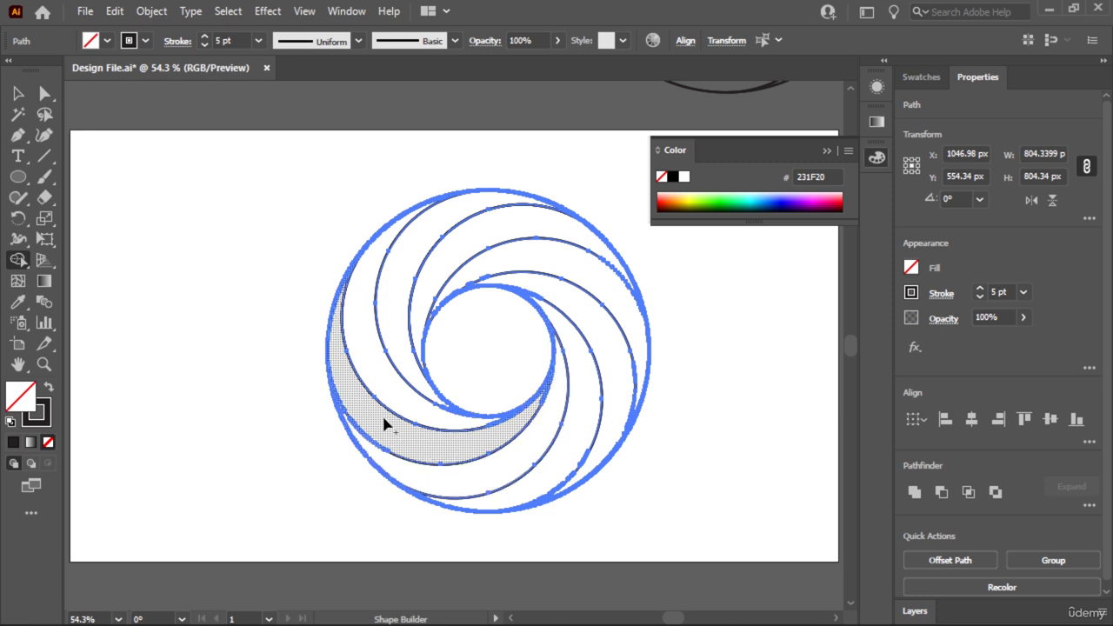
pyautogui.click(364, 350)
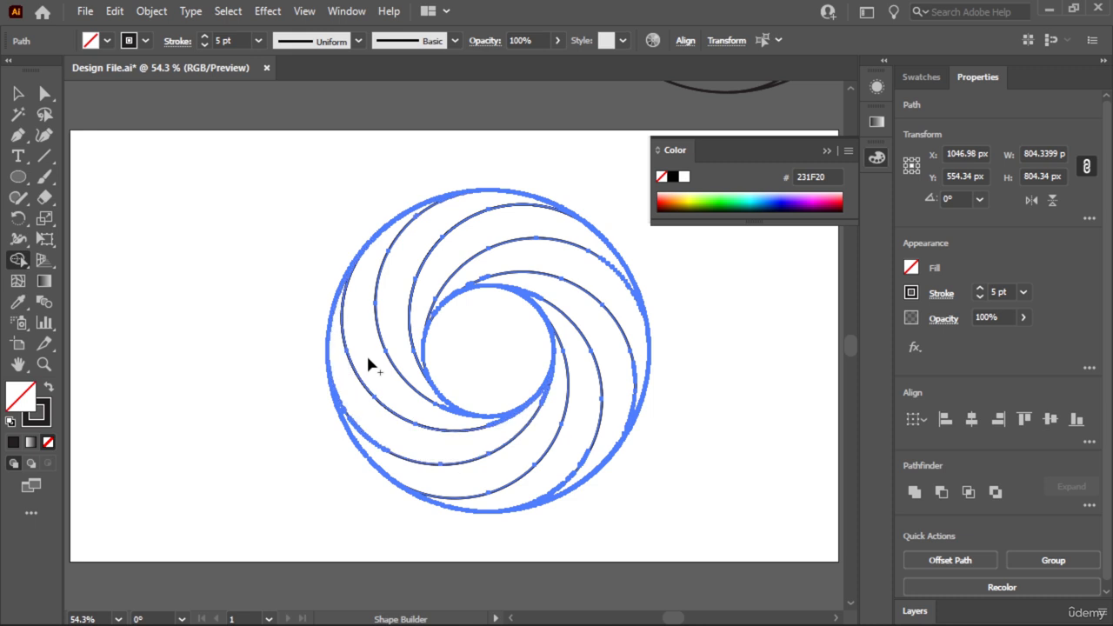
pyautogui.click(395, 288)
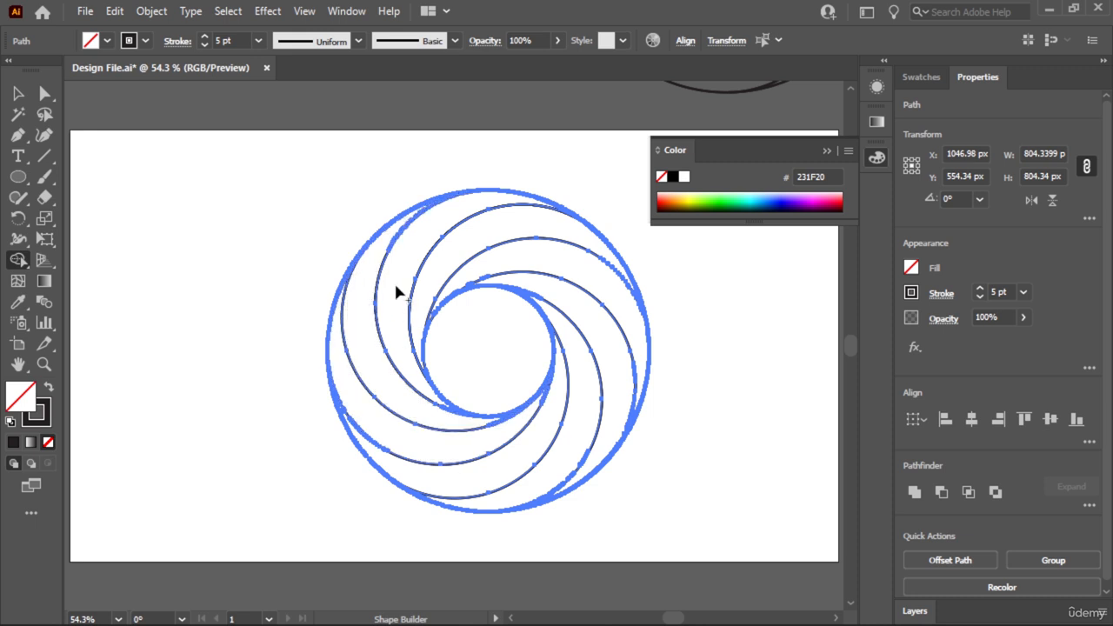
pyautogui.click(493, 233)
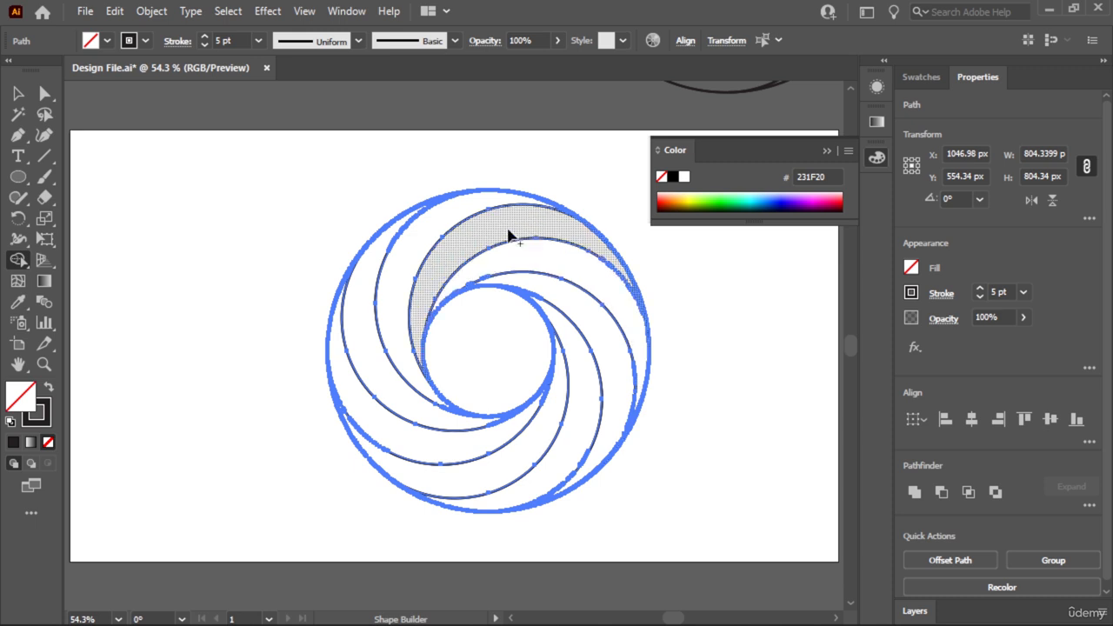
pyautogui.click(532, 263)
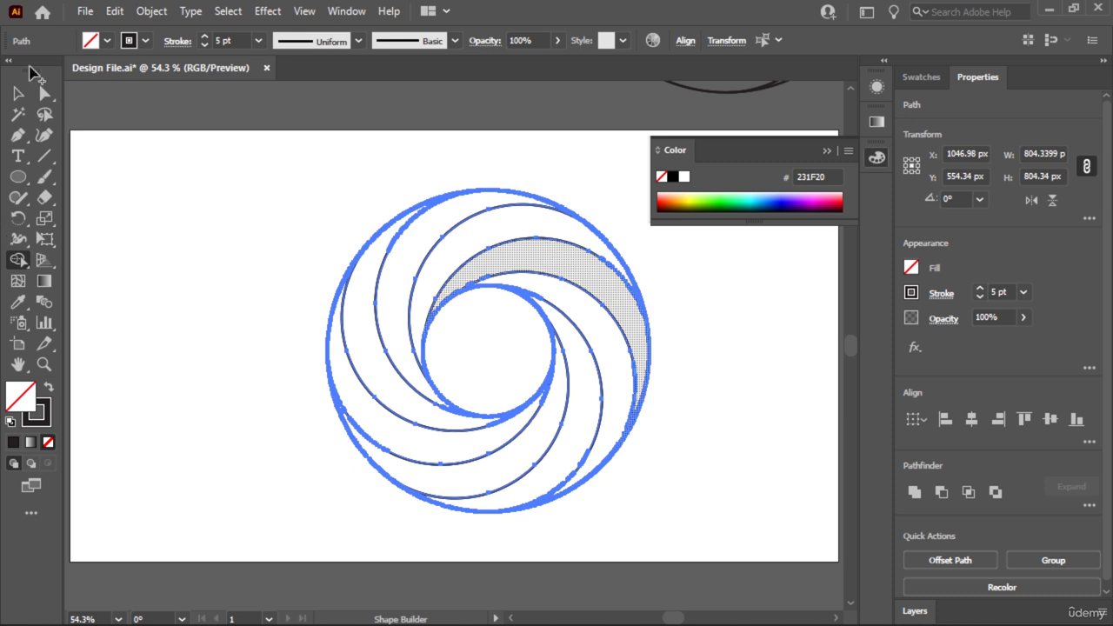
pyautogui.click(17, 93)
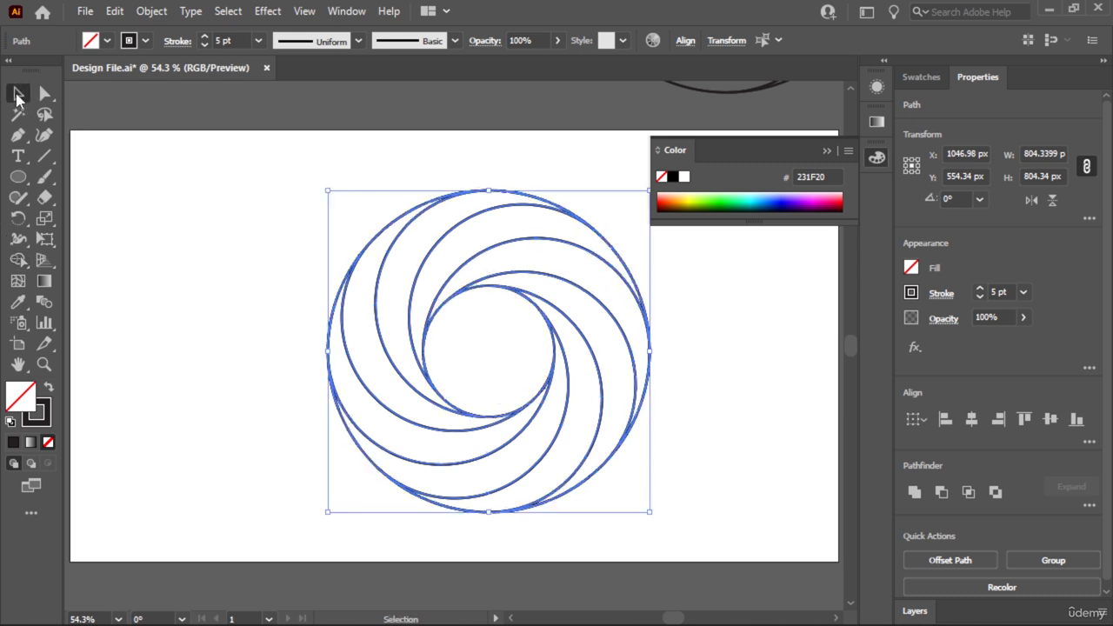
# Fill all segments of the eight-curve swirl with the default white-to-black linear gradient
pyautogui.click(136, 209)
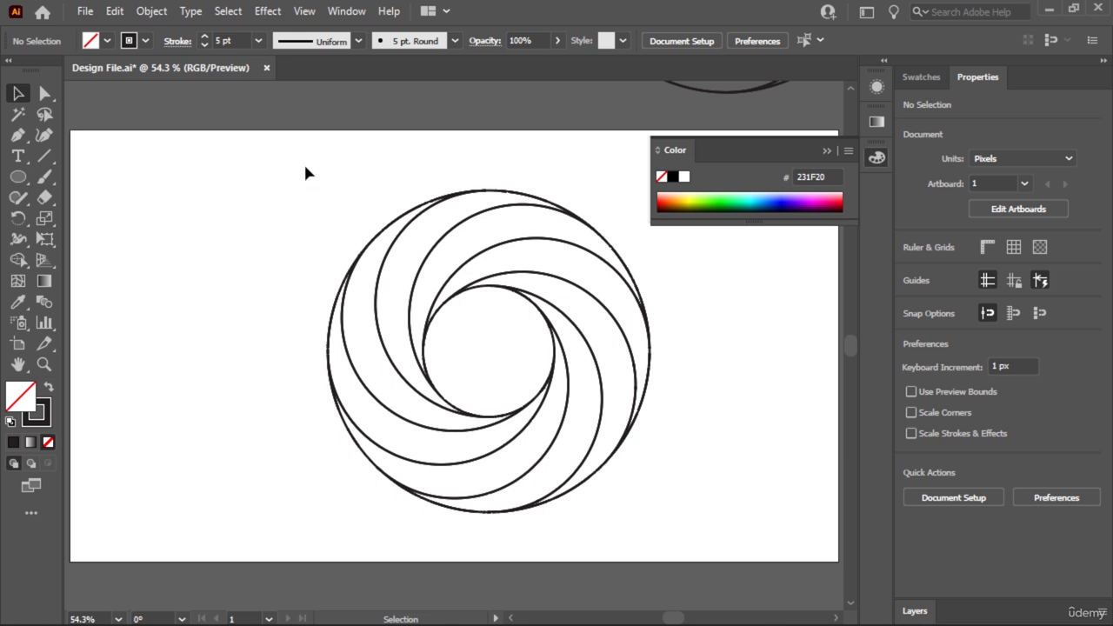
pyautogui.moveTo(293, 157); pyautogui.dragTo(600, 449)
pyautogui.moveTo(680, 509); pyautogui.dragTo(681, 503)
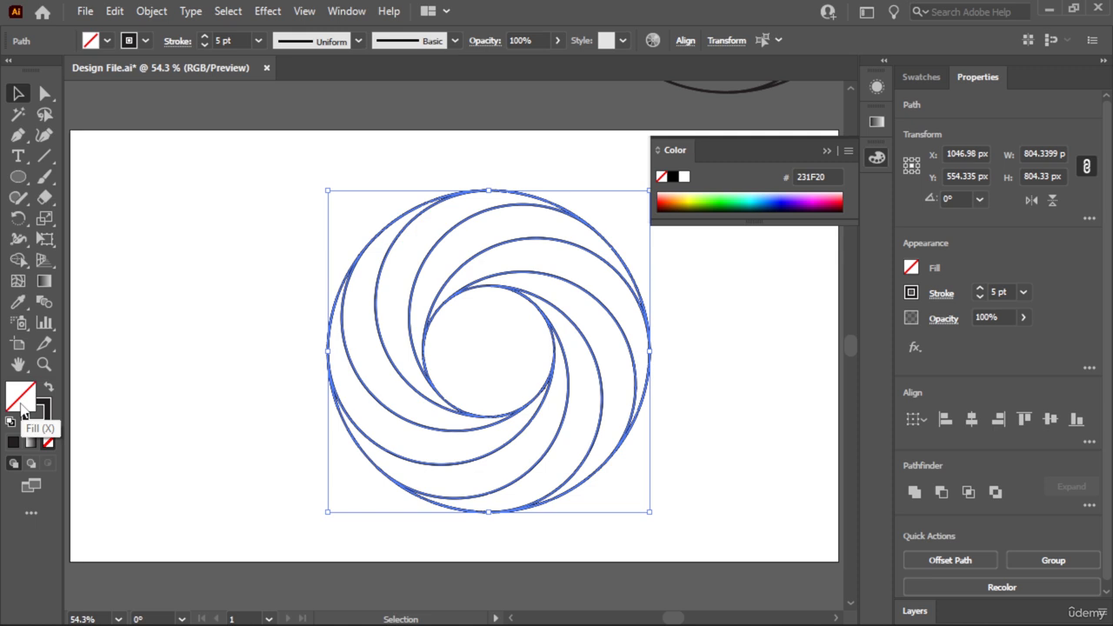
pyautogui.click(39, 424)
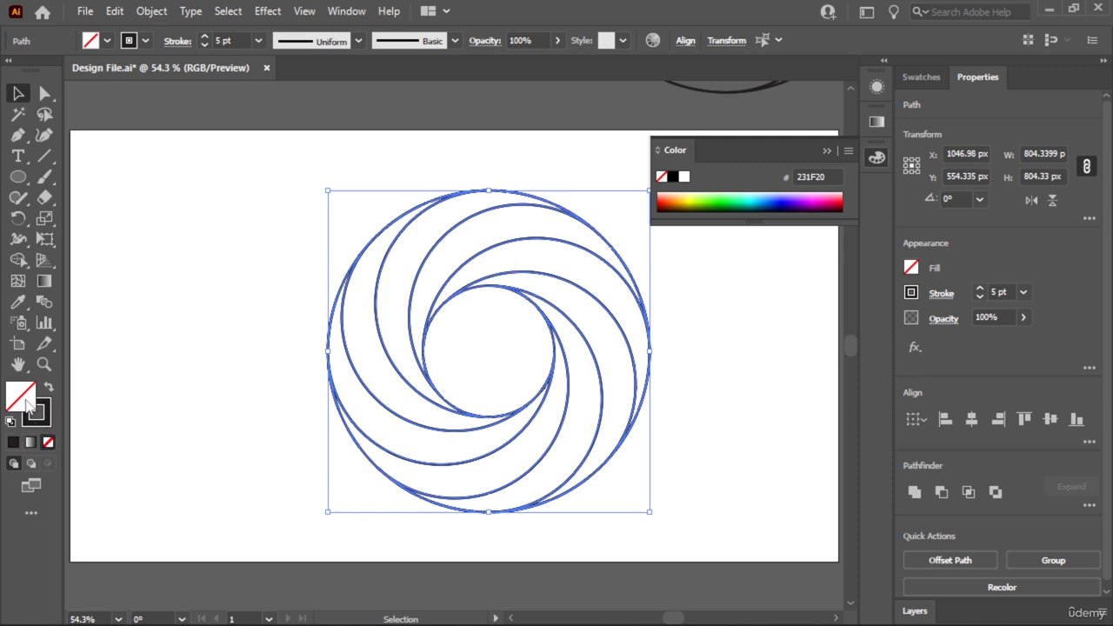
pyautogui.click(31, 443)
pyautogui.click(207, 242)
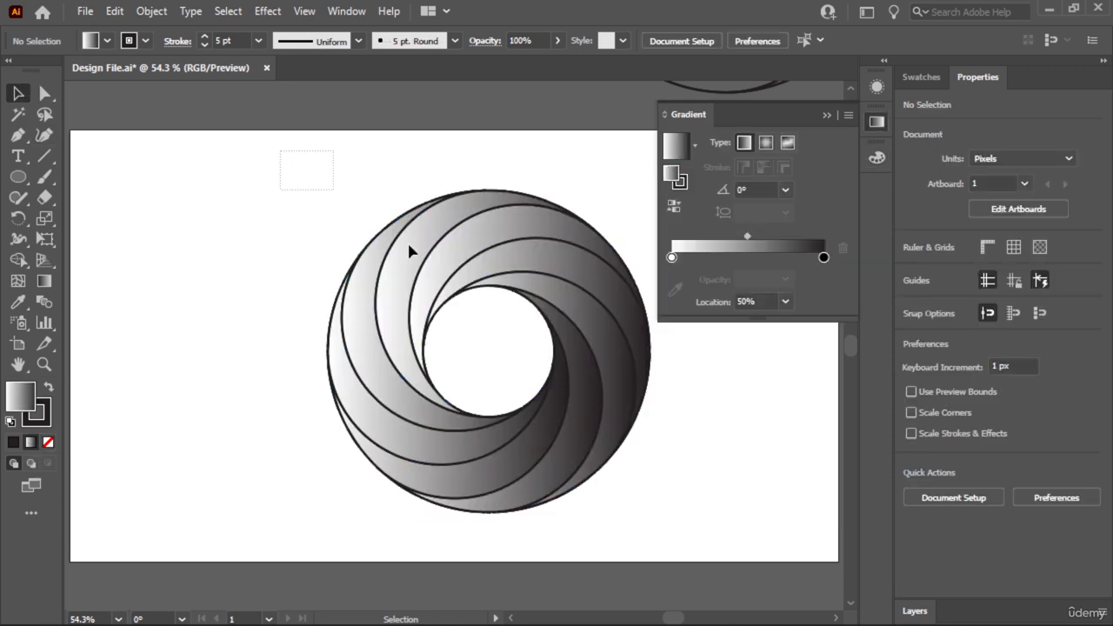
# Remove the stroke from all segments of the swirl
pyautogui.hotkey('ctrl', 'a')
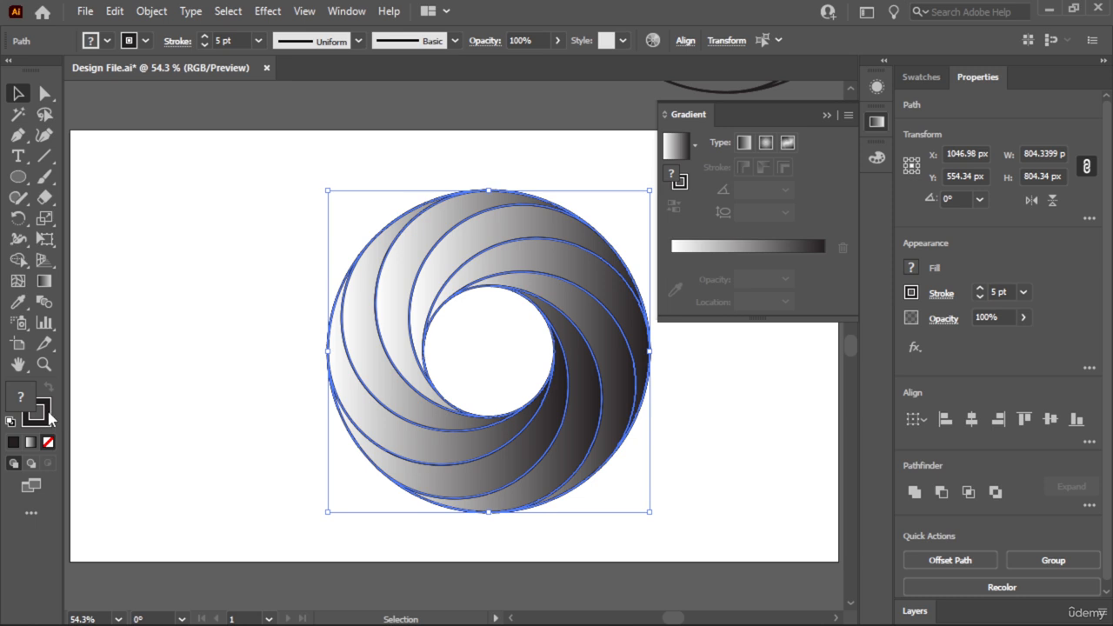
pyautogui.click(50, 420)
pyautogui.click(48, 442)
pyautogui.click(193, 390)
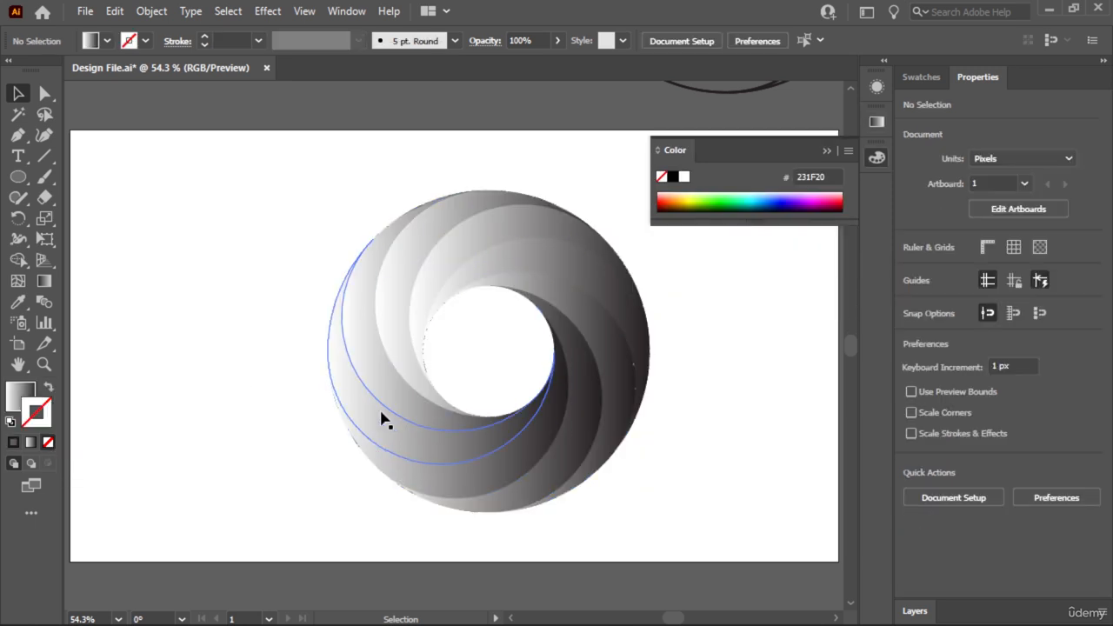
# Try to isolate the tiny leftover slivers by selecting one on the inner circle's edge and everything with the same appearance
pyautogui.hotkey('ctrl', '=')
pyautogui.hotkey('ctrl', '=')
pyautogui.hotkey('ctrl', '=')
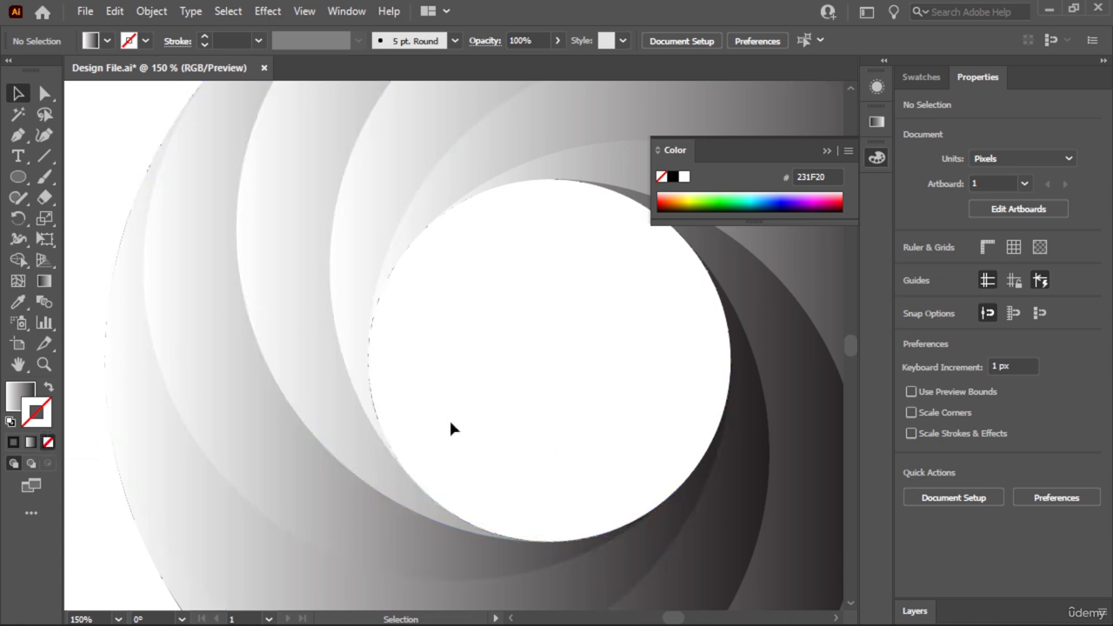
pyautogui.moveTo(282, 408); pyautogui.dragTo(444, 379)
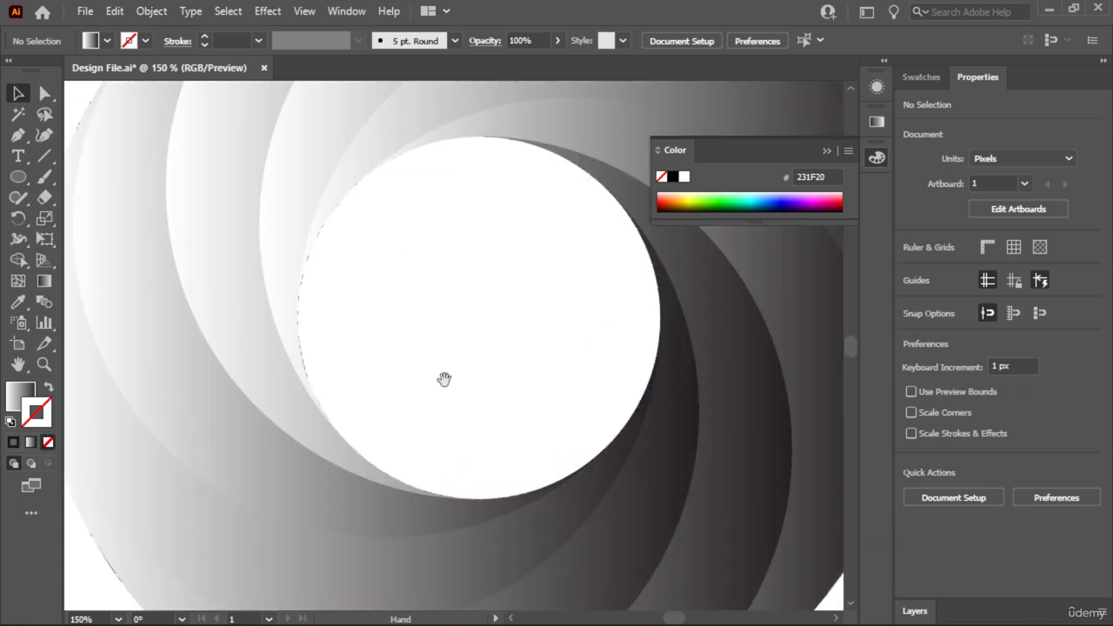
pyautogui.click(305, 283)
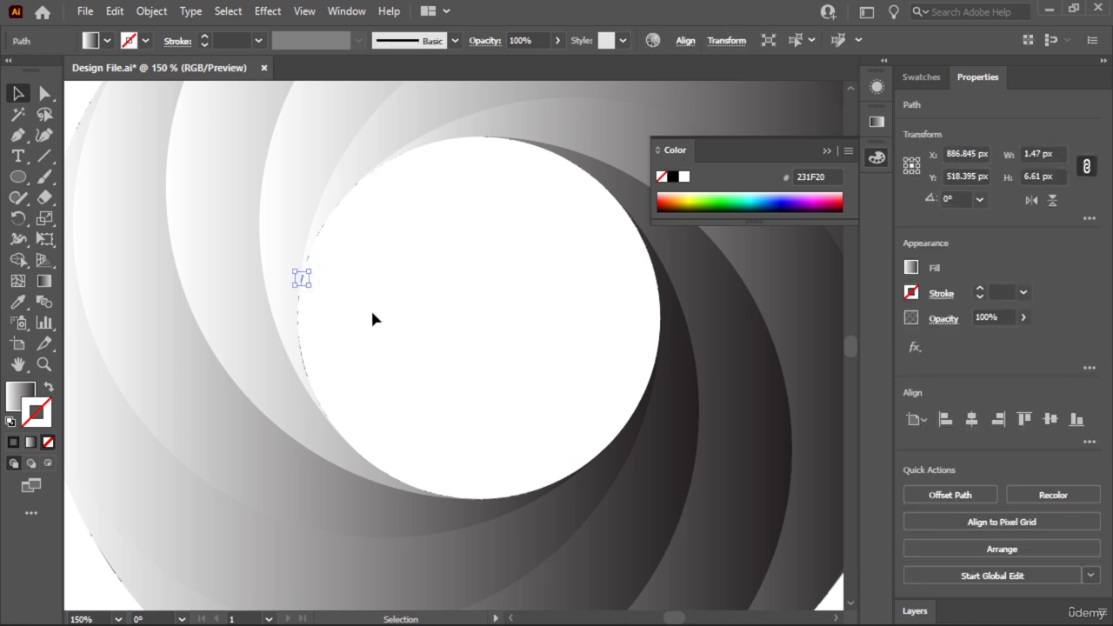
pyautogui.click(229, 12)
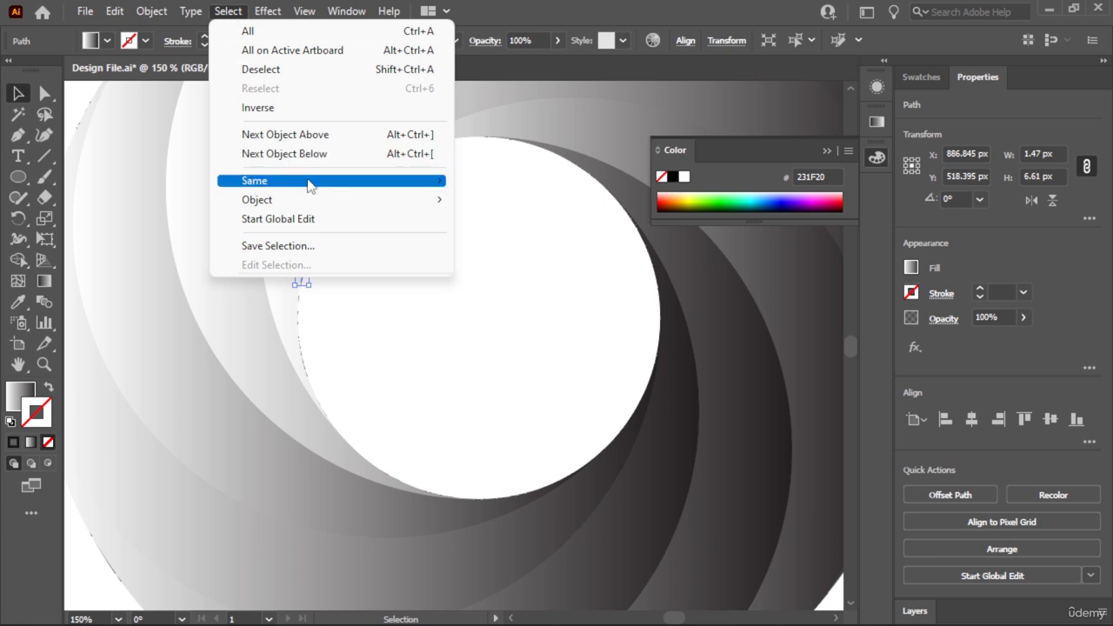
pyautogui.moveTo(308, 184)
pyautogui.click(513, 181)
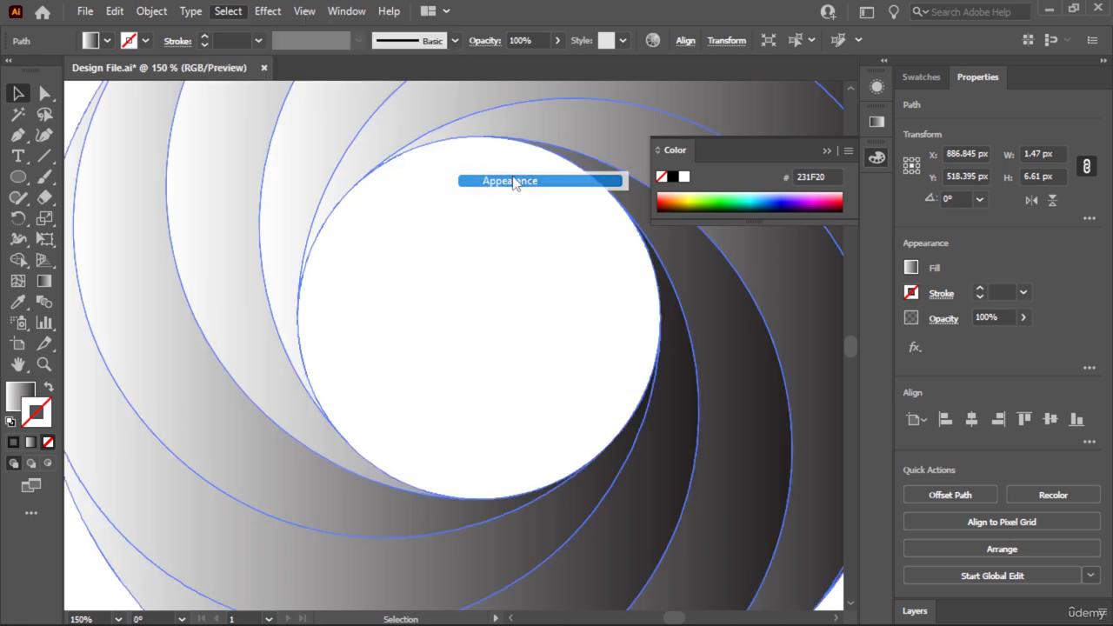
pyautogui.click(372, 298)
# Try to separate the slivers by selecting everything with the same fill color as one sliver, then cutting and pasting it in front
pyautogui.click(302, 279)
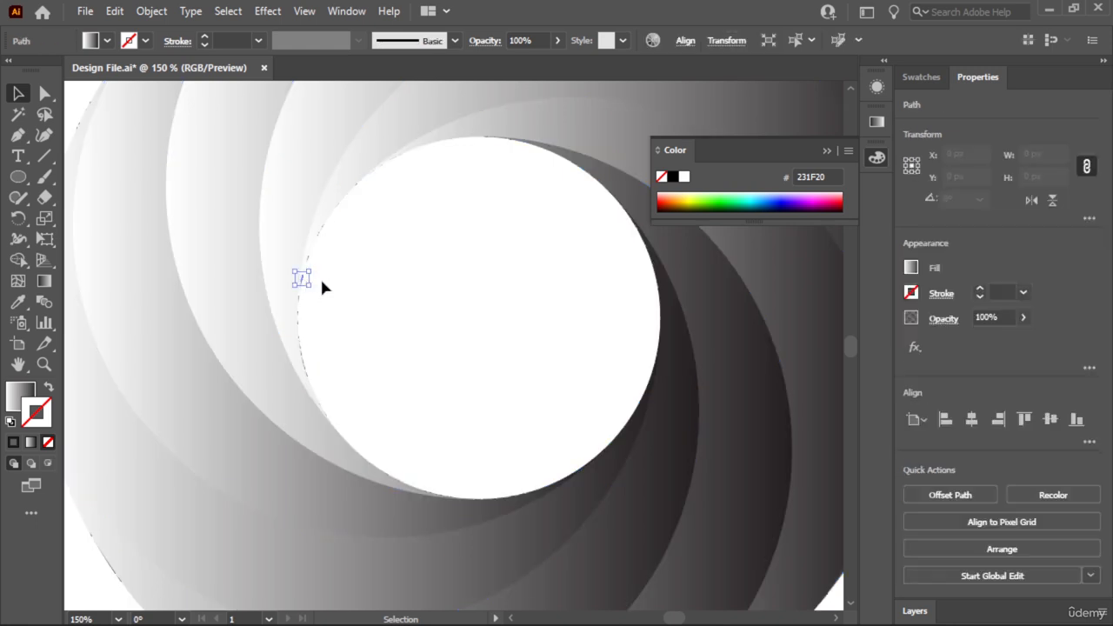
pyautogui.click(228, 10)
pyautogui.moveTo(263, 190)
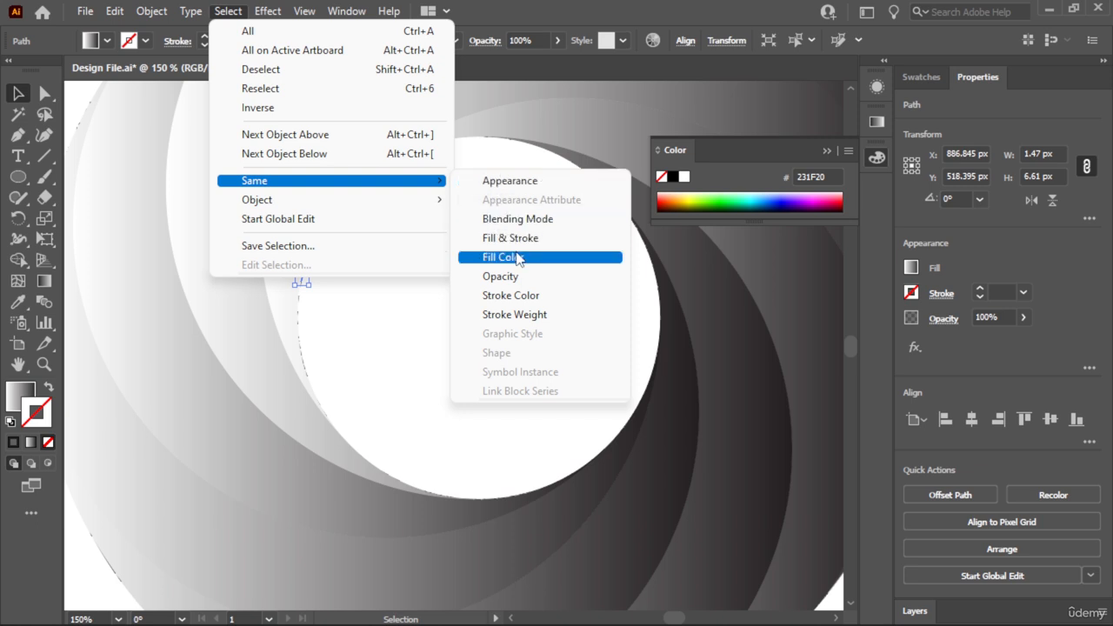
pyautogui.click(514, 259)
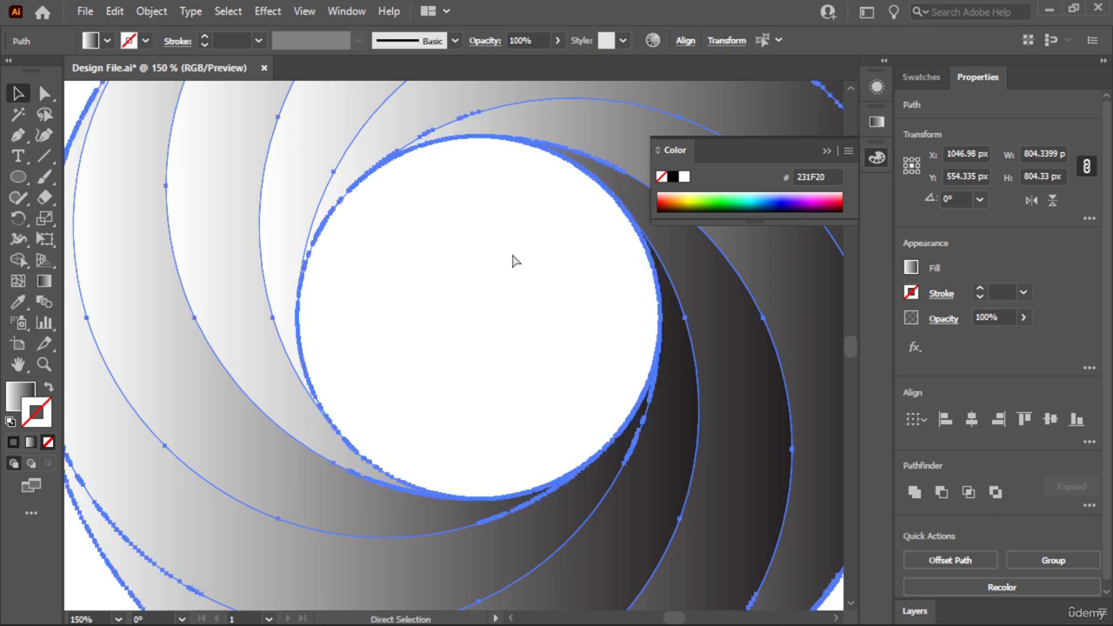
pyautogui.hotkey('ctrl', '0')
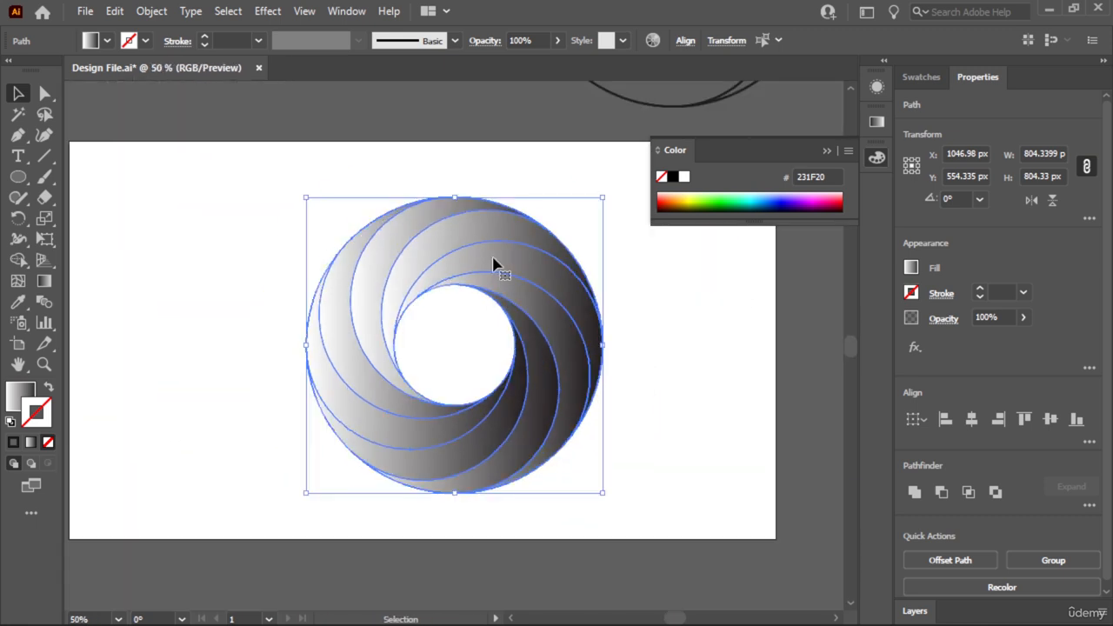
pyautogui.hotkey('ctrl', 'x')
pyautogui.hotkey('ctrl', 'f')
pyautogui.click(206, 311)
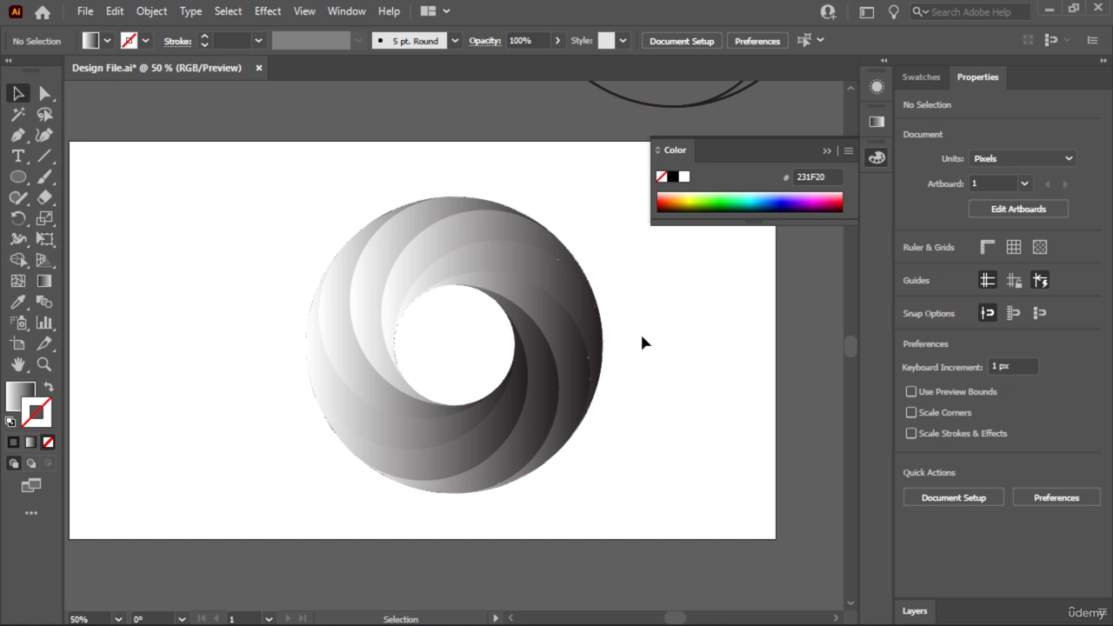
# Move the large gradient segments together off the artboard to its right and delete the leftover slivers remaining on the artboard
pyautogui.moveTo(639, 327); pyautogui.dragTo(387, 352)
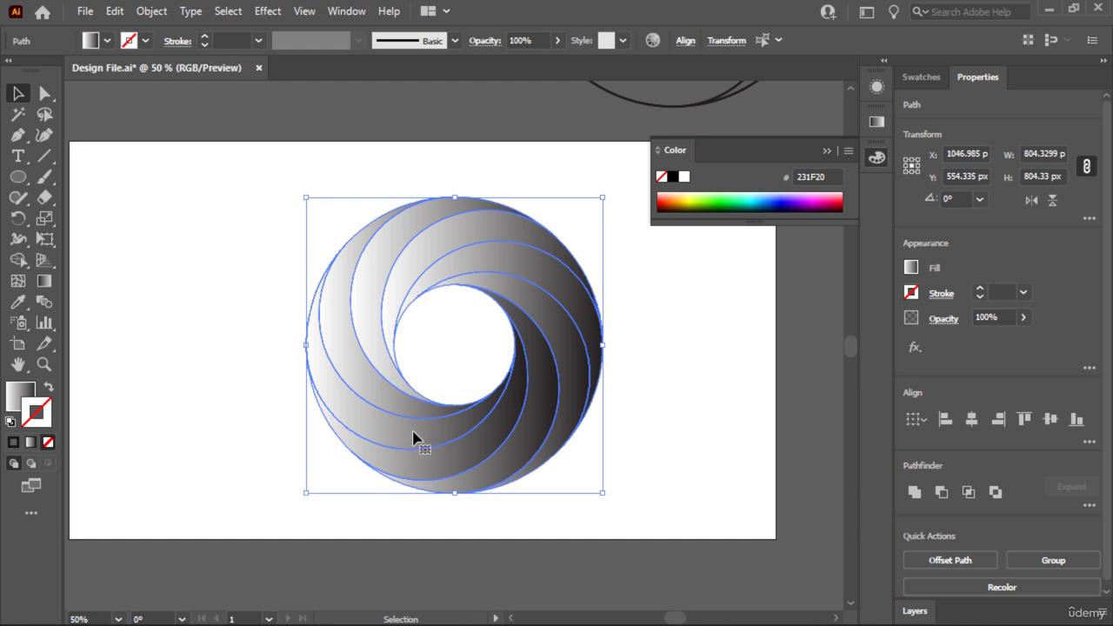
pyautogui.hotkey('ctrl', '-')
pyautogui.hotkey('ctrl', '-')
pyautogui.moveTo(441, 383); pyautogui.dragTo(658, 383)
pyautogui.click(548, 464)
pyautogui.hotkey('ctrl', '+')
pyautogui.hotkey('ctrl', '+')
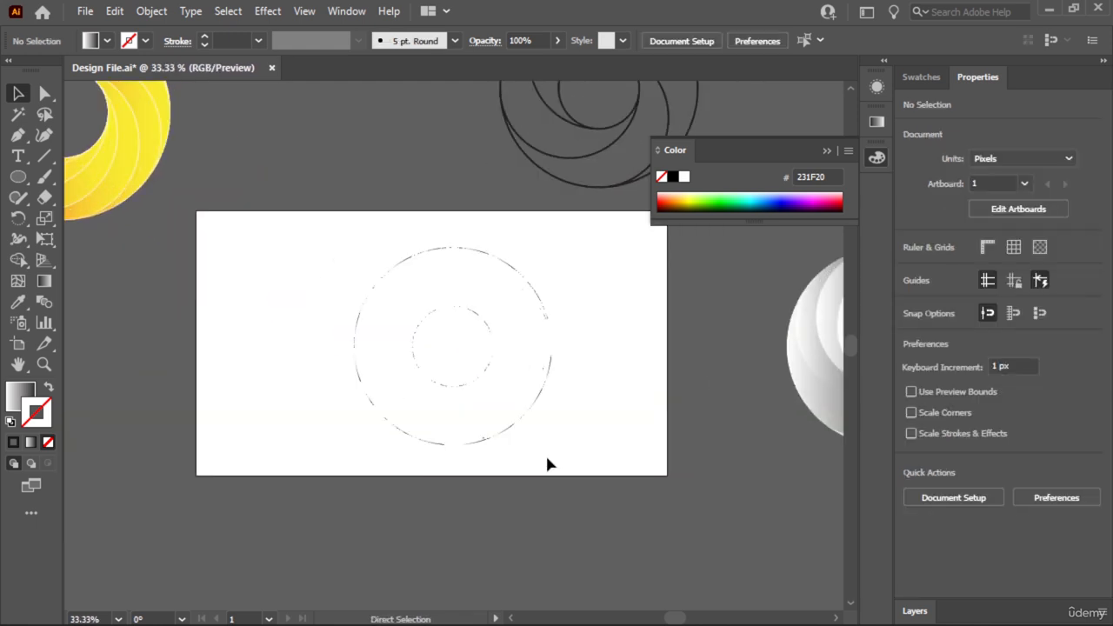
pyautogui.moveTo(224, 522); pyautogui.dragTo(224, 522)
pyautogui.press('Delete')
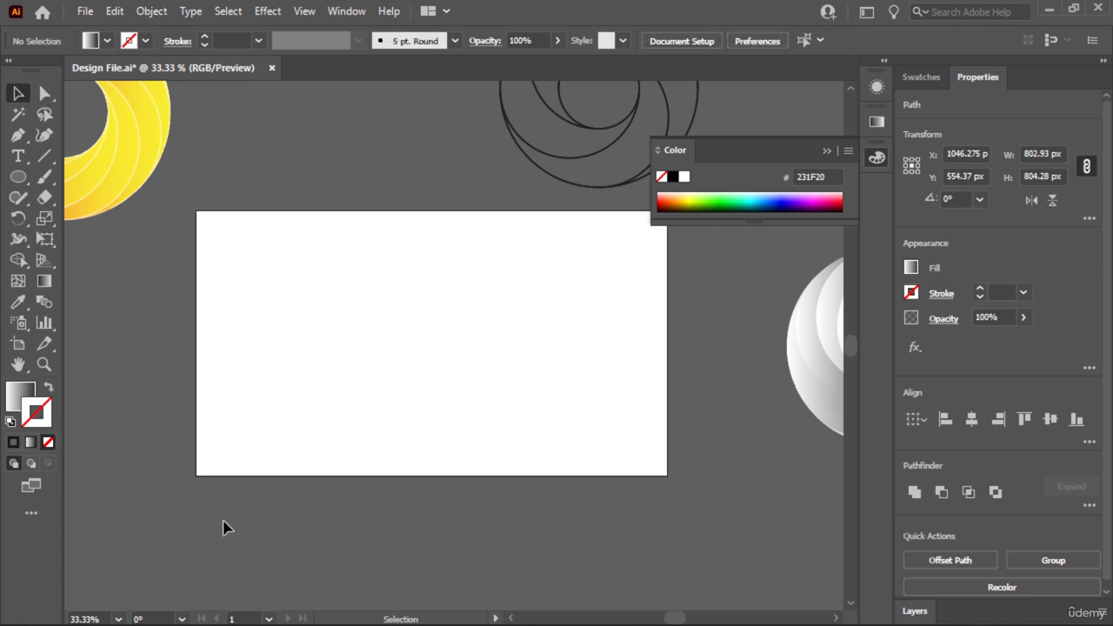
# Move the cleaned gradient ring back onto the middle of the artboard
pyautogui.press('space')
pyautogui.moveTo(718, 368); pyautogui.dragTo(281, 448)
pyautogui.click(383, 459)
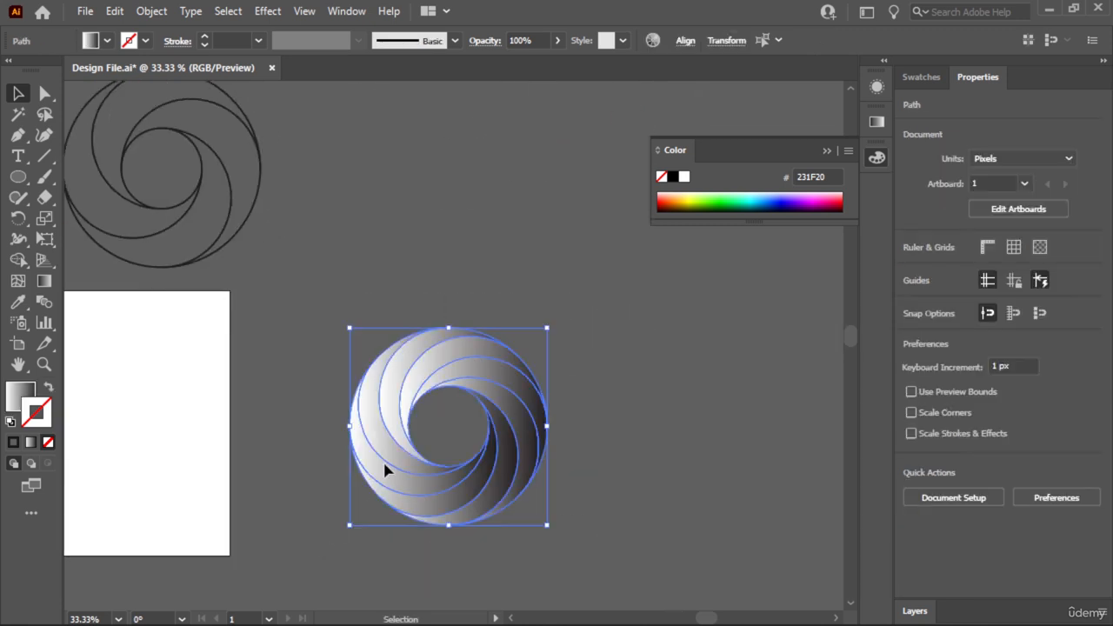
pyautogui.press('space')
pyautogui.moveTo(382, 459); pyautogui.dragTo(185, 424)
pyautogui.click(393, 480)
pyautogui.press('space')
pyautogui.moveTo(393, 476); pyautogui.dragTo(507, 460)
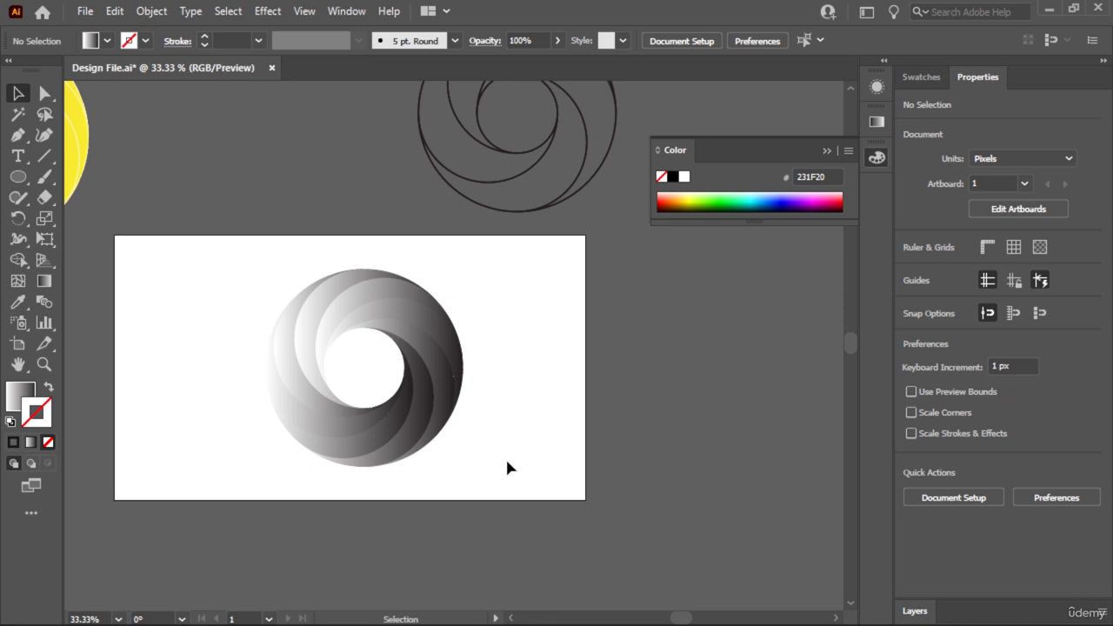
pyautogui.hotkey('ctrl', '0')
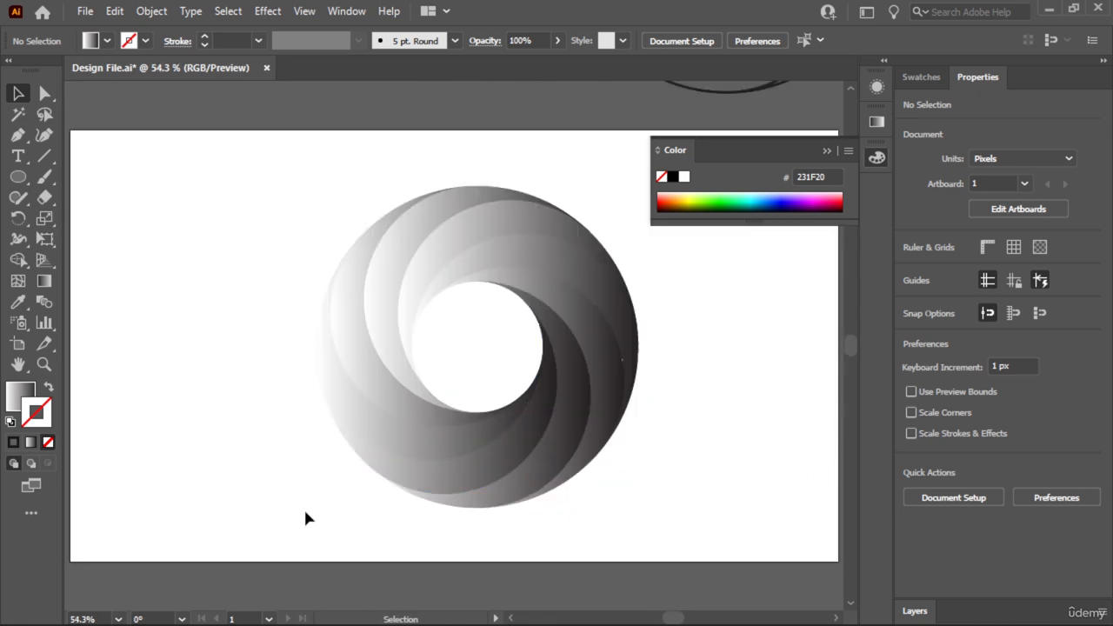
# Select all the ring's segments and make their gradient fill the active attribute
pyautogui.moveTo(304, 513); pyautogui.dragTo(656, 130)
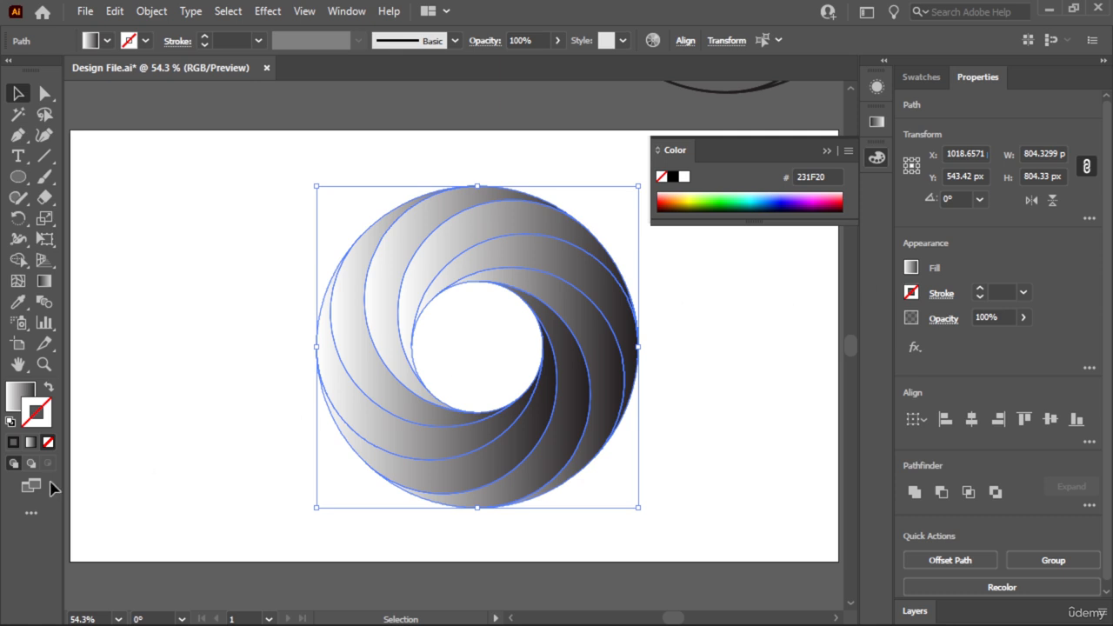
pyautogui.click(876, 121)
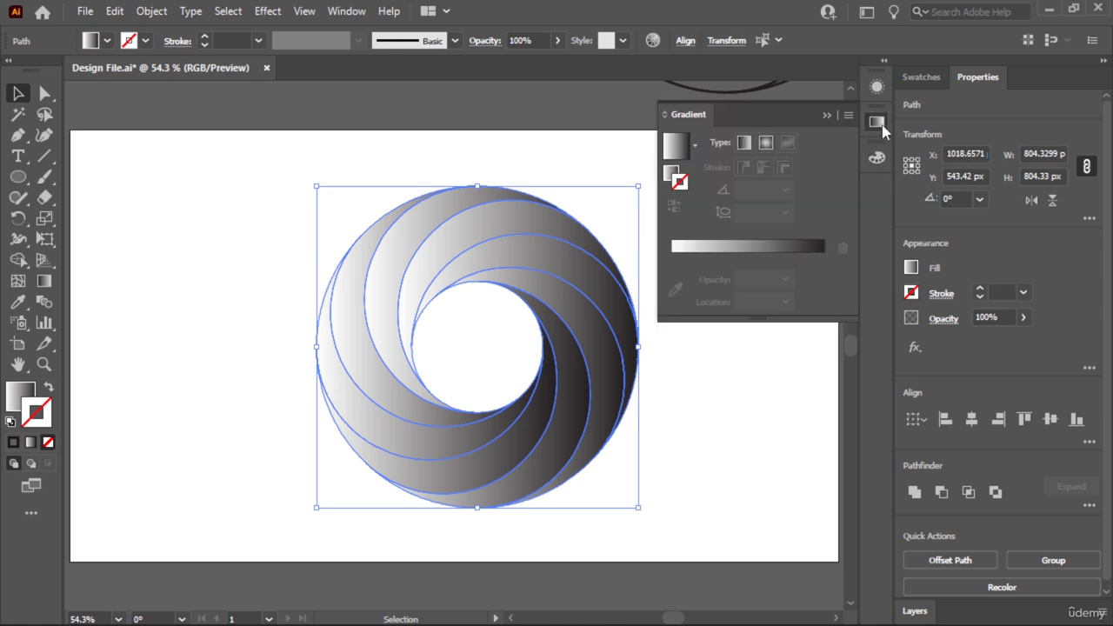
pyautogui.click(14, 398)
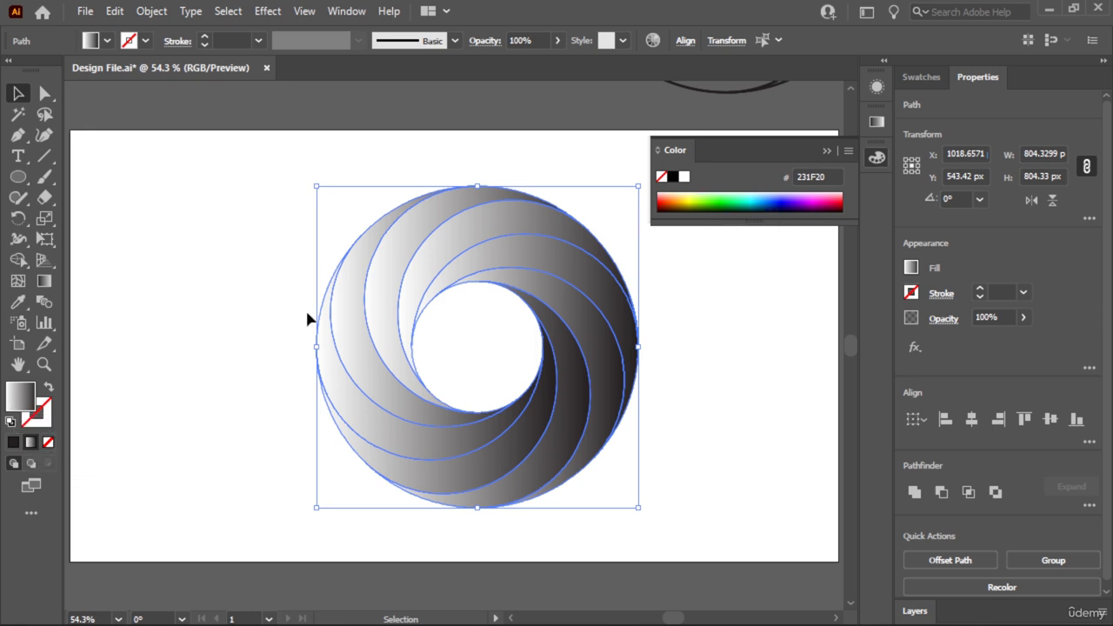
pyautogui.doubleClick(23, 400)
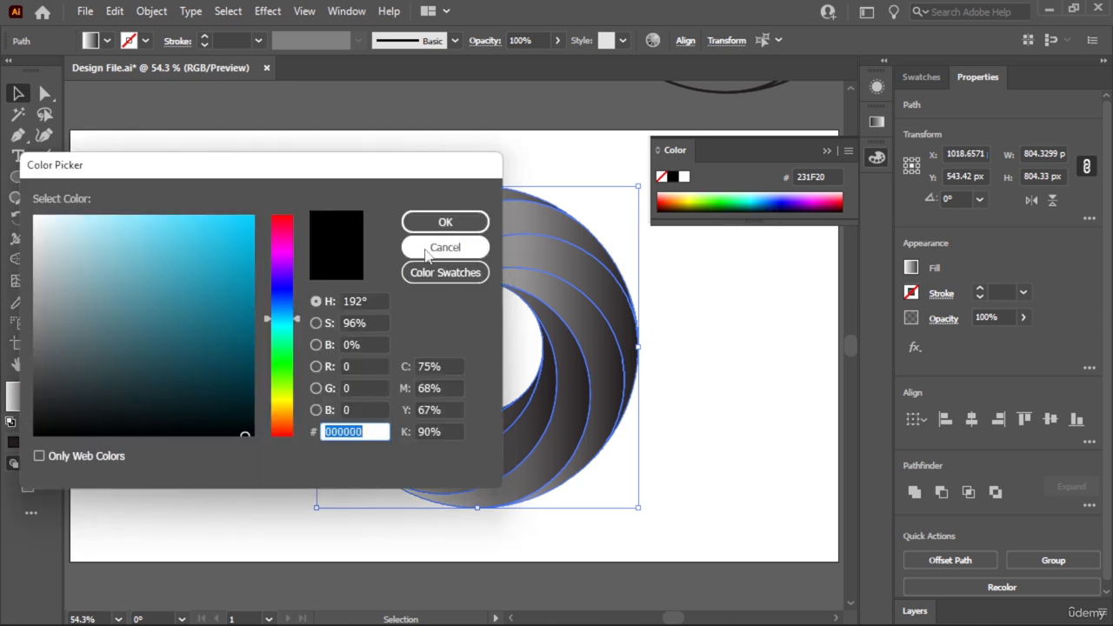
pyautogui.click(444, 246)
pyautogui.click(592, 167)
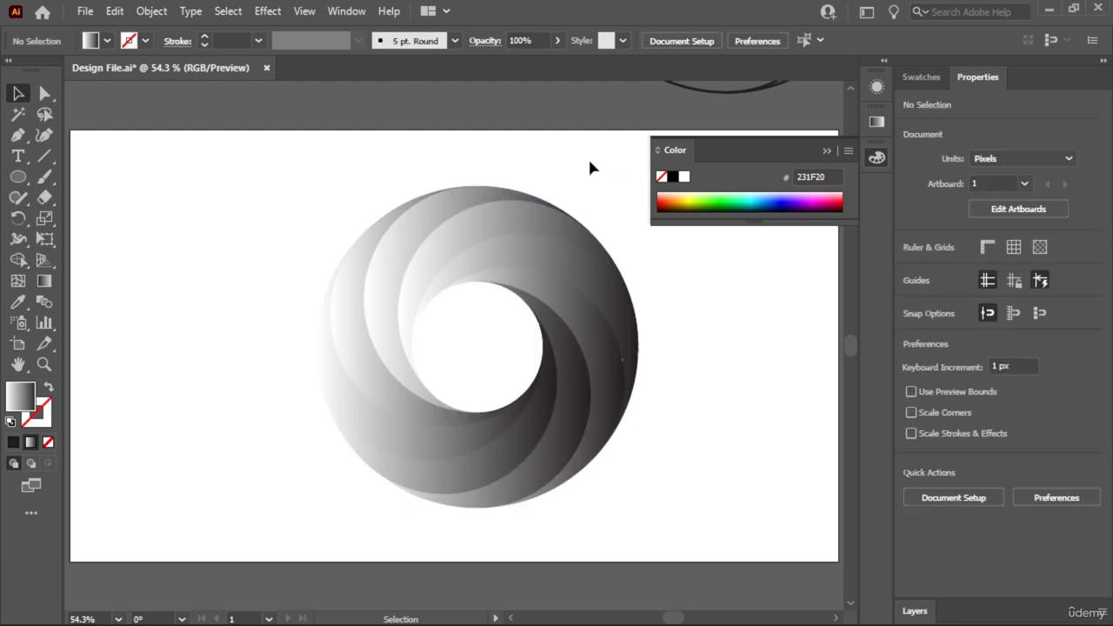
# Change the white start stop of the ring's gradient to the teal swatch, trying CMYK Green and a lighter green first
pyautogui.moveTo(270, 506); pyautogui.dragTo(534, 373)
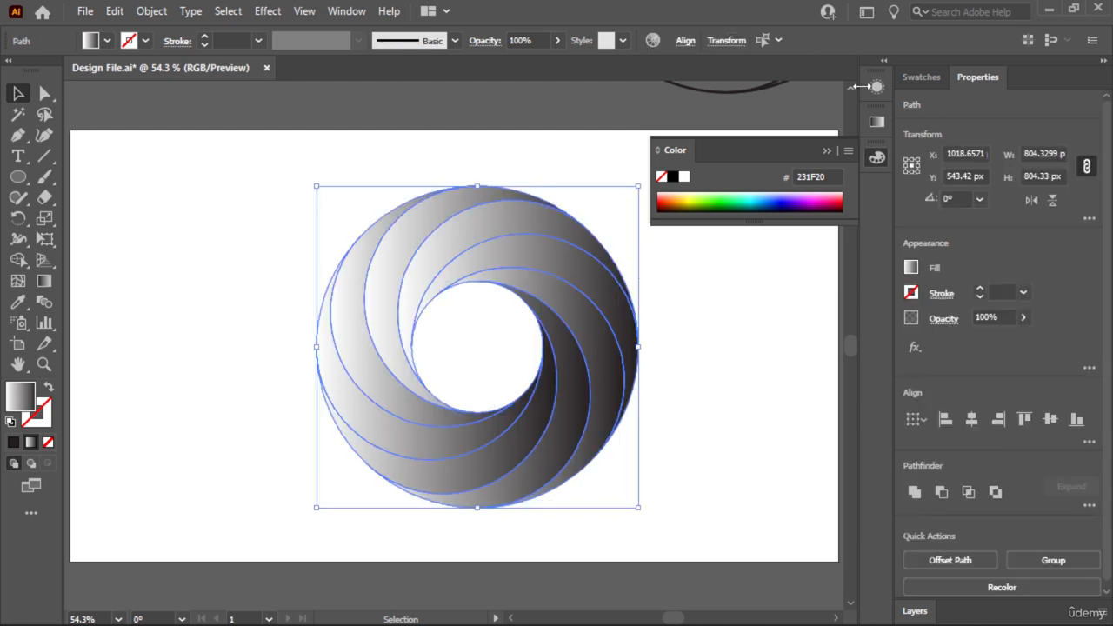
pyautogui.hotkey('ctrl', 'F9')
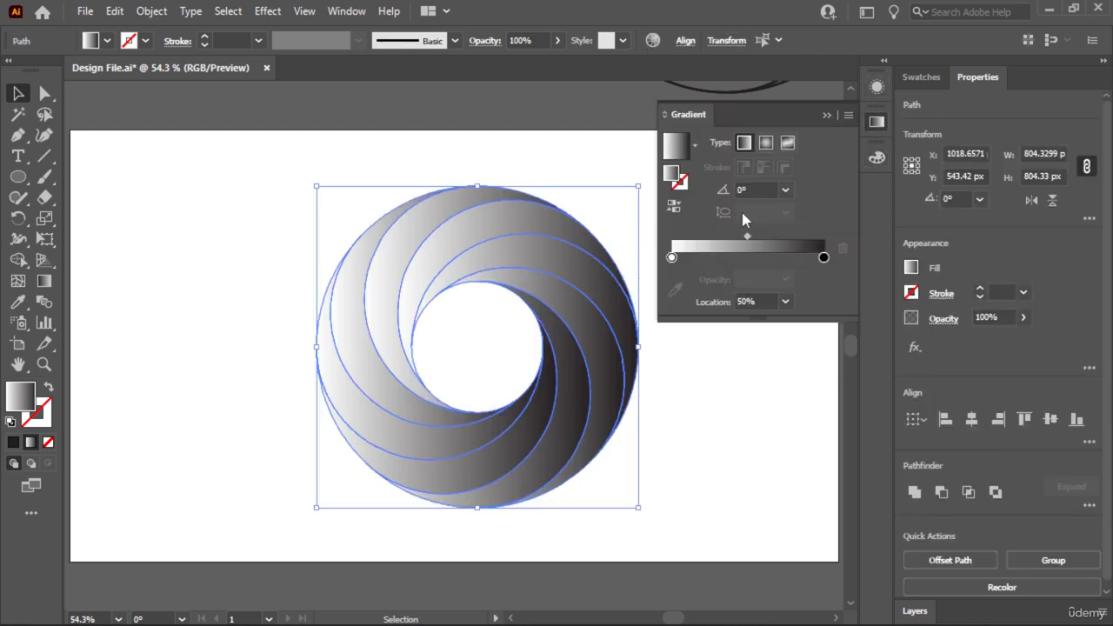
pyautogui.click(672, 258)
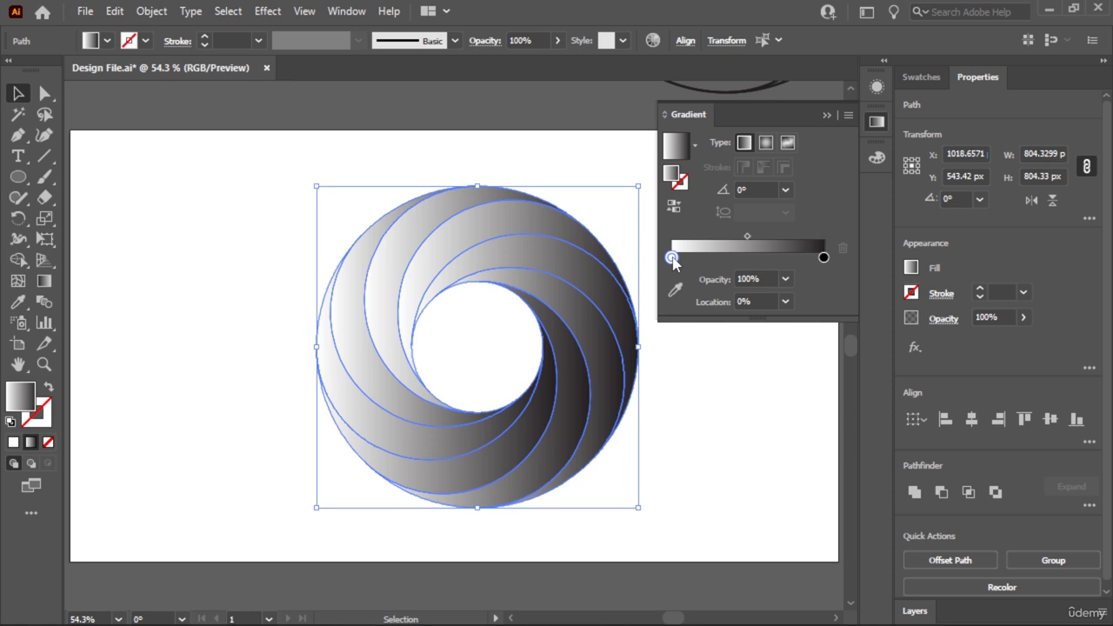
pyautogui.doubleClick(672, 258)
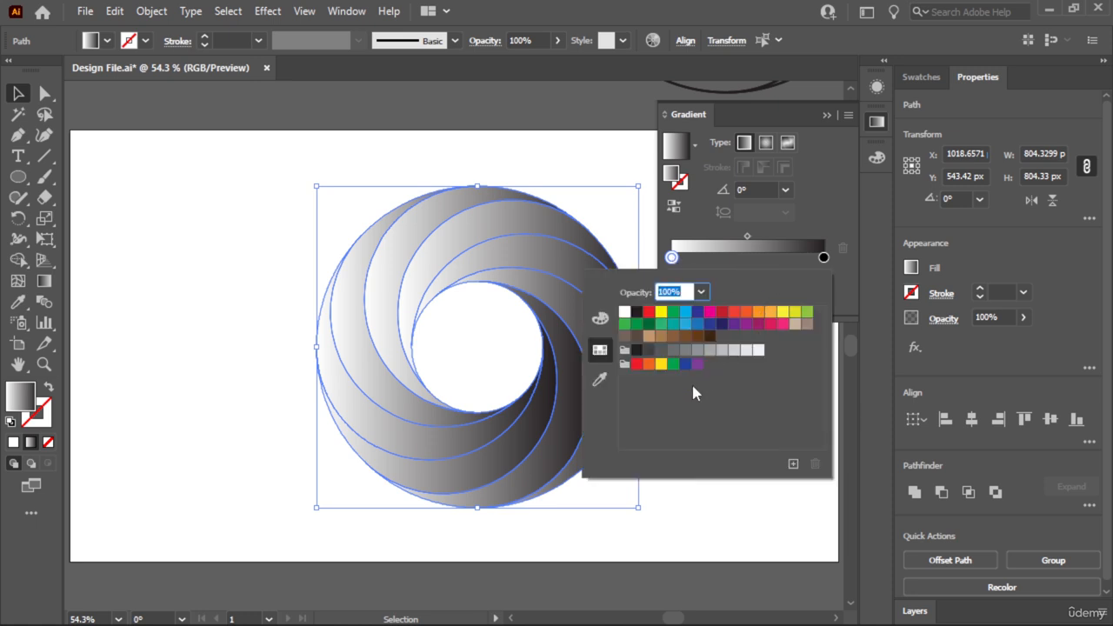
pyautogui.click(674, 313)
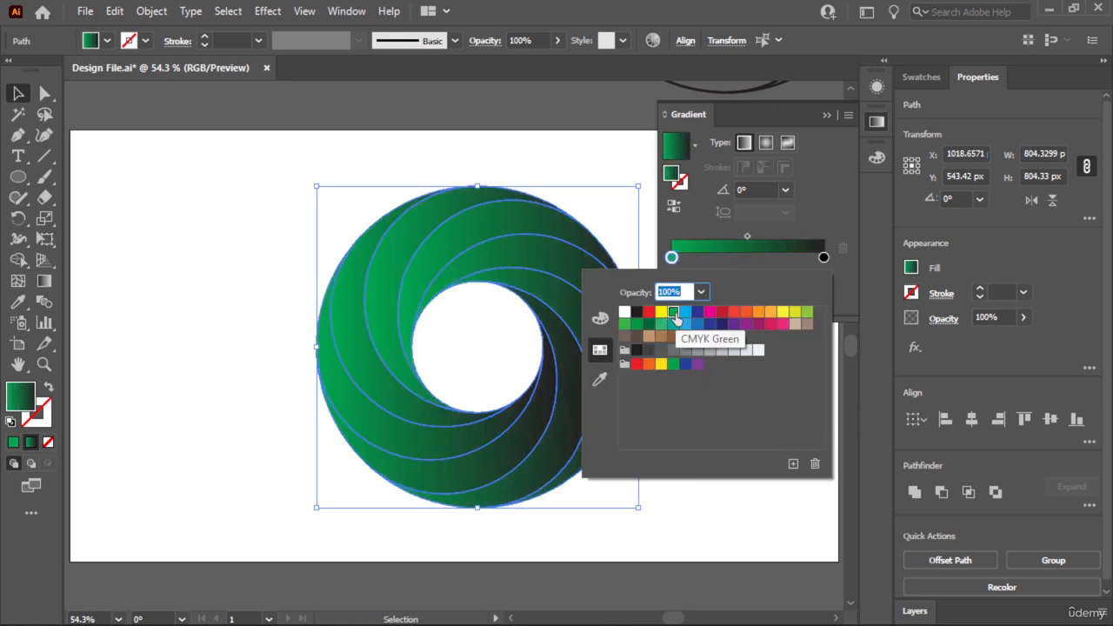
pyautogui.click(668, 326)
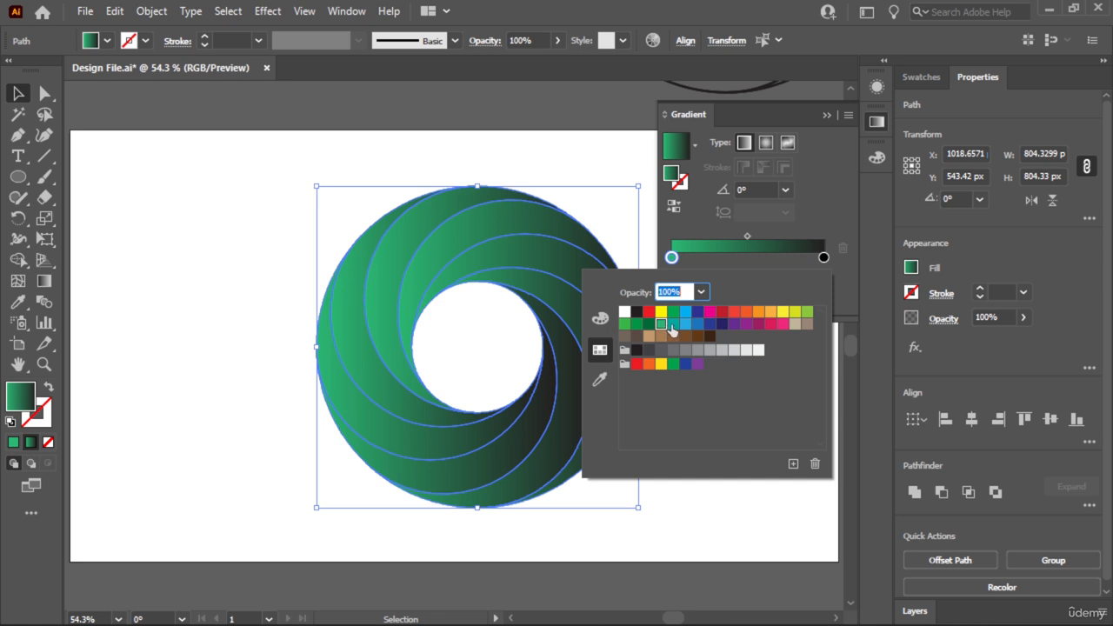
pyautogui.click(672, 327)
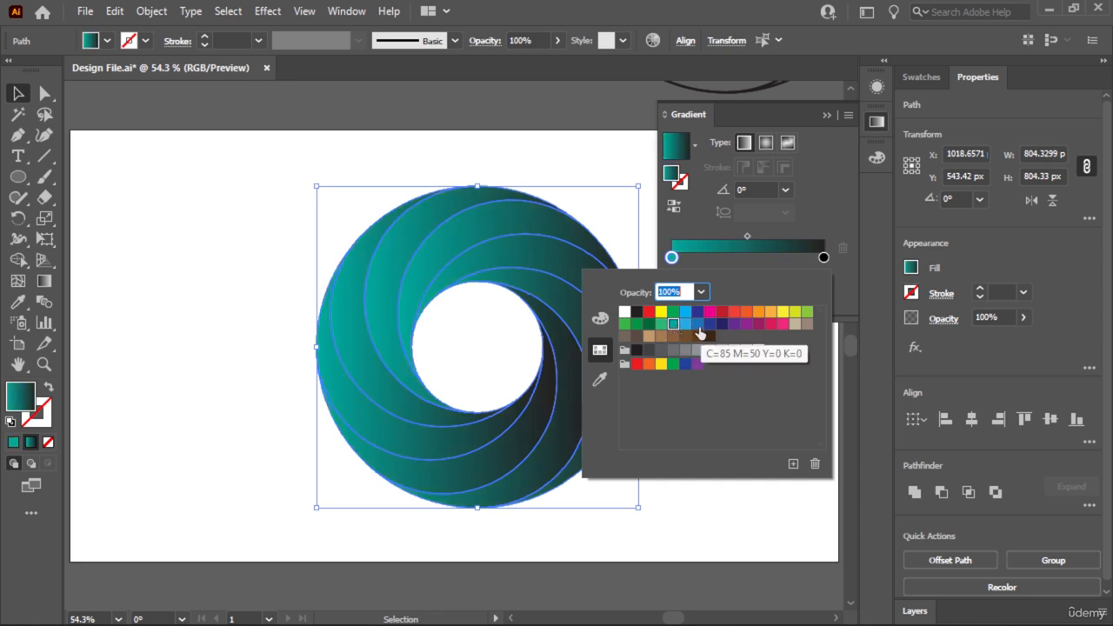
# Change the black end stop of the ring's gradient to the yellow swatch, trying pink swatches first, and deselect the ring
pyautogui.click(824, 258)
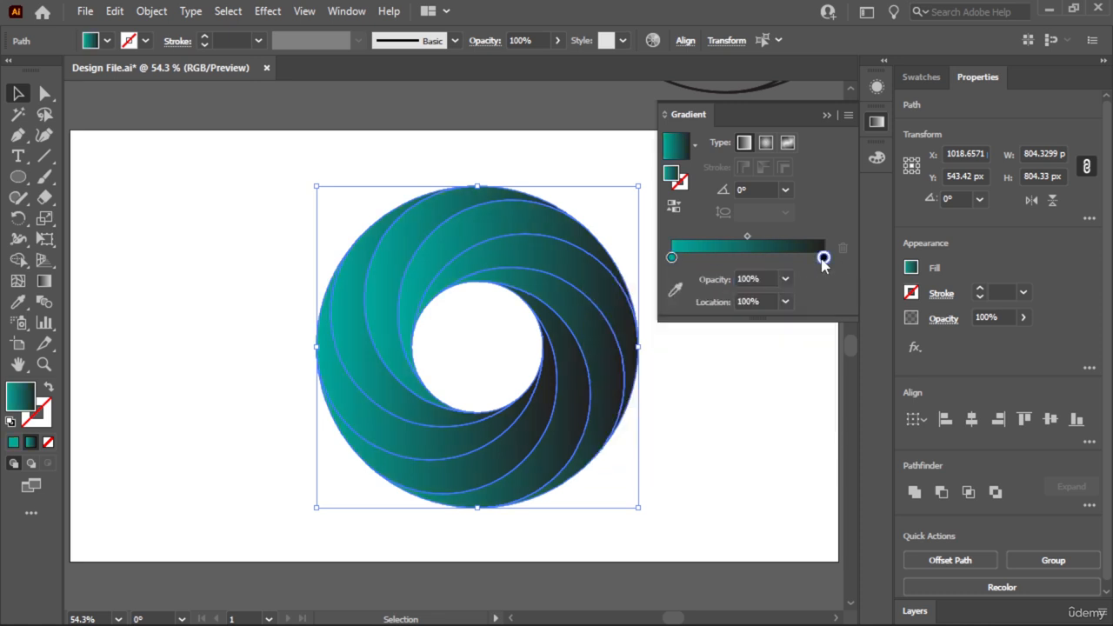
pyautogui.doubleClick(823, 258)
pyautogui.click(783, 324)
pyautogui.click(772, 324)
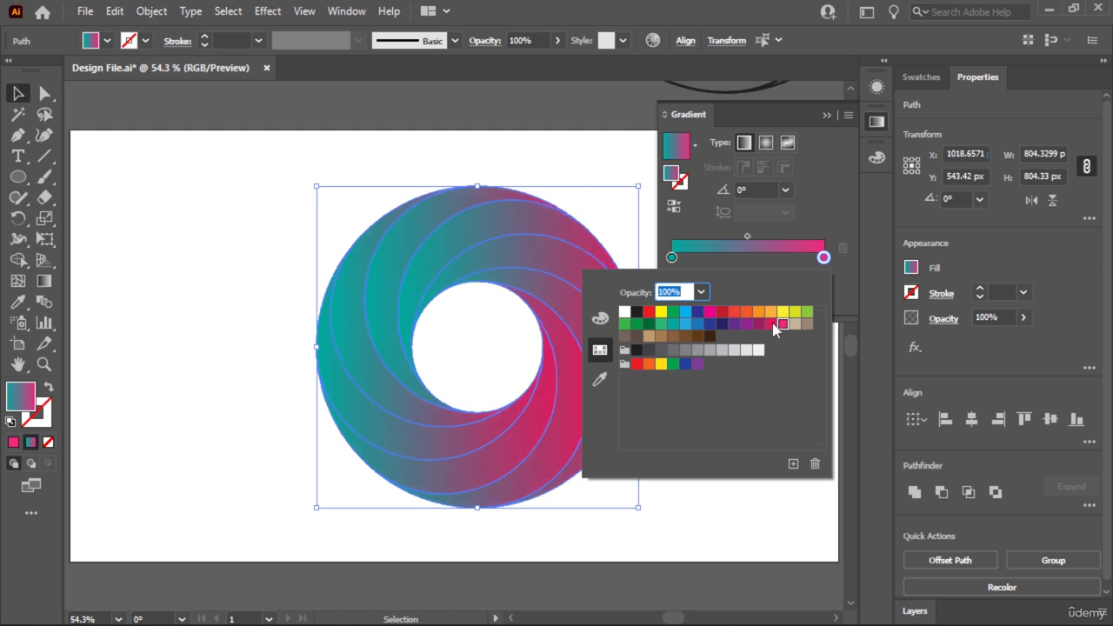
pyautogui.click(782, 312)
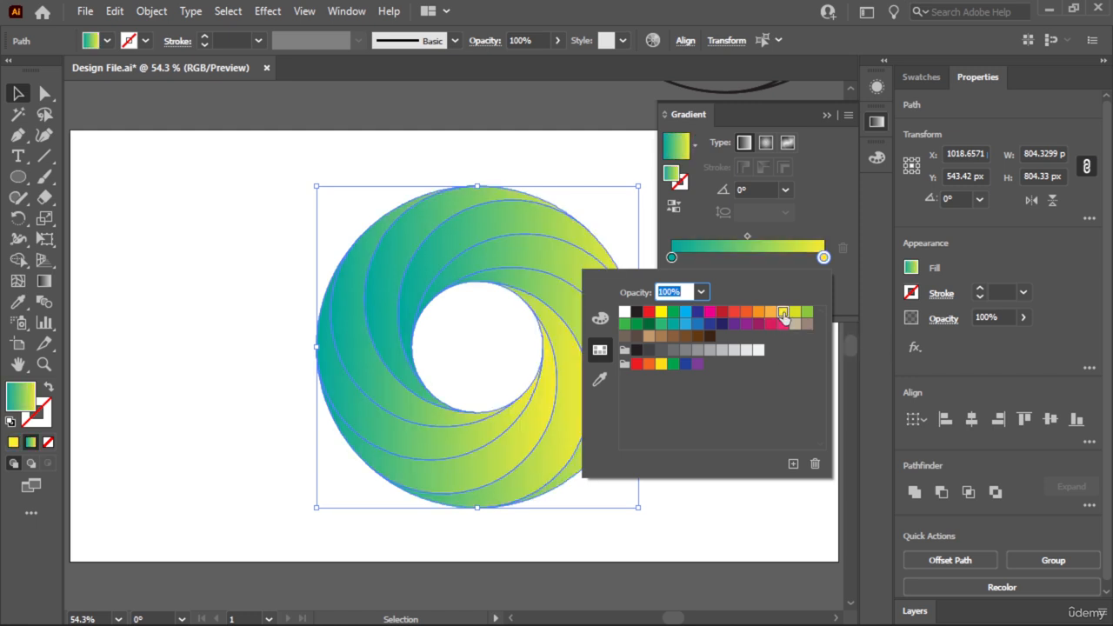
pyautogui.click(20, 102)
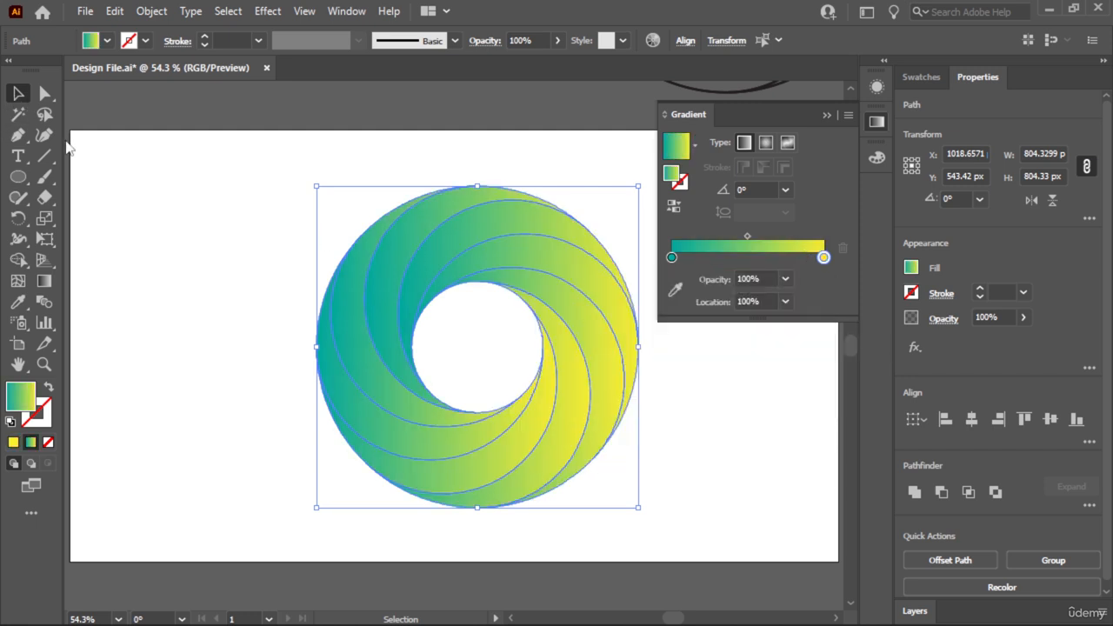
pyautogui.click(71, 146)
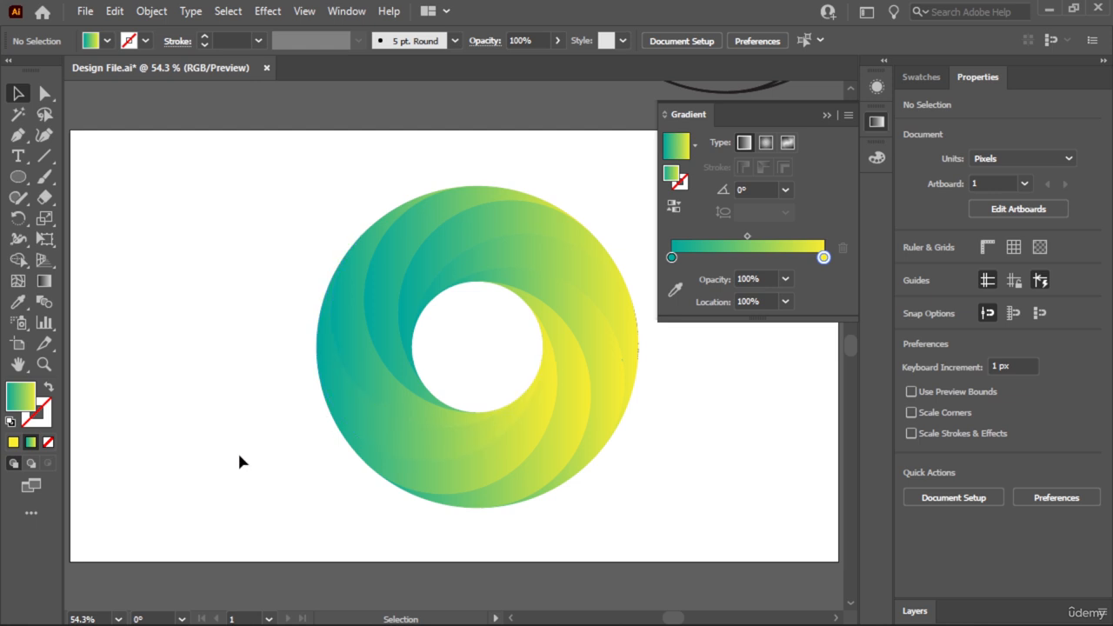
# Try a white (FFFFFF) stroke on all the segments of the gradient ring
pyautogui.moveTo(282, 139); pyautogui.dragTo(640, 503)
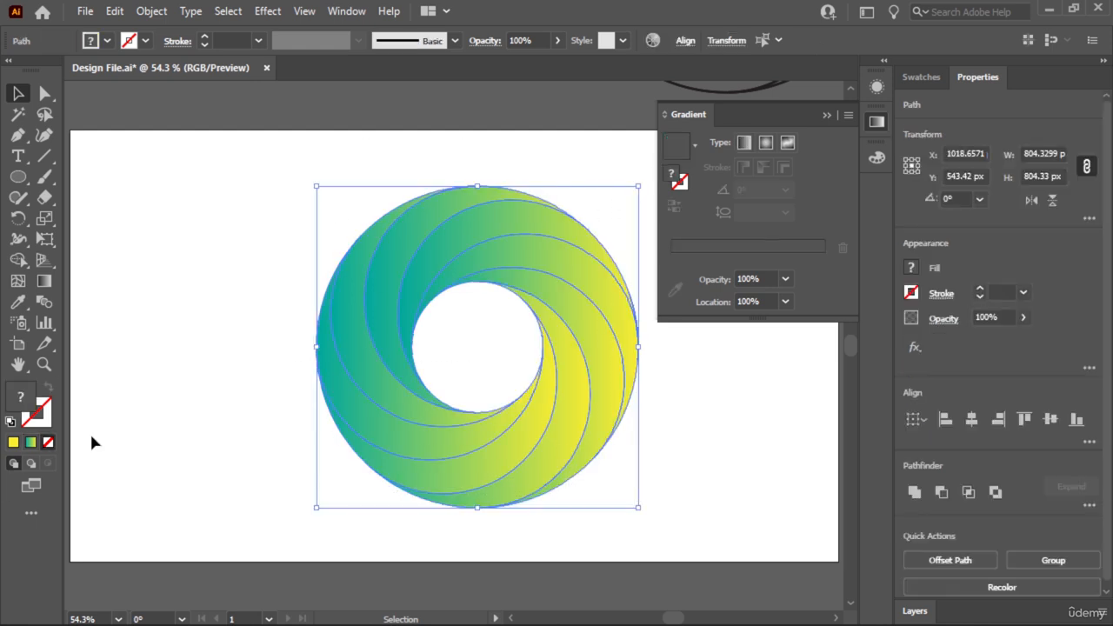
pyautogui.doubleClick(47, 416)
pyautogui.moveTo(107, 255); pyautogui.dragTo(34, 215)
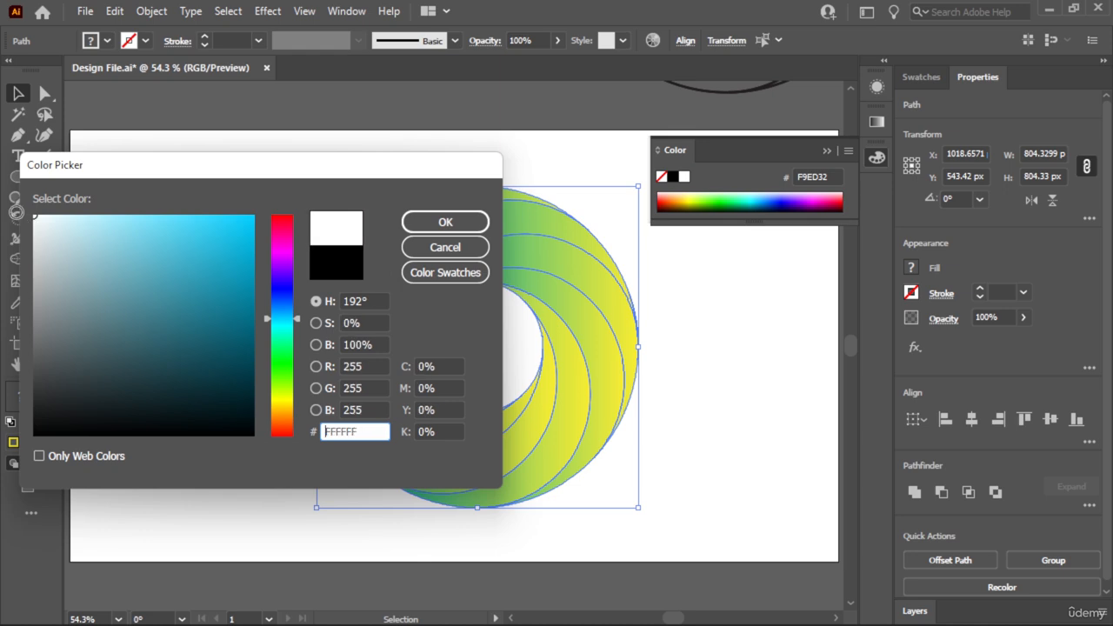
pyautogui.click(447, 224)
pyautogui.click(397, 135)
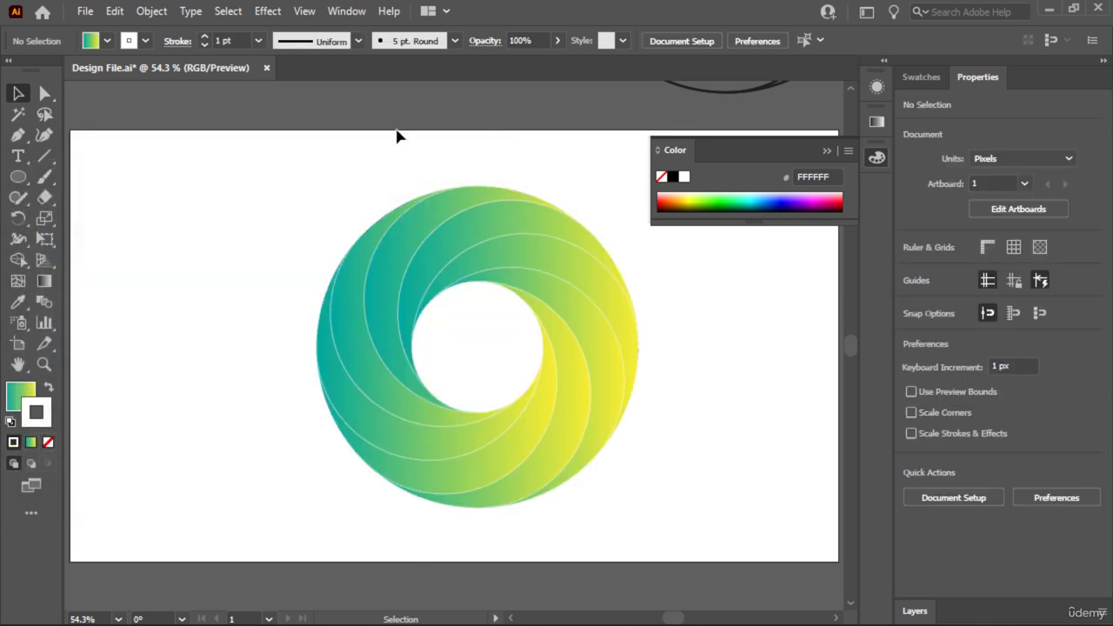
# Take the white stroke off the ring's segments again and deselect them
pyautogui.hotkey('ctrl', 'a')
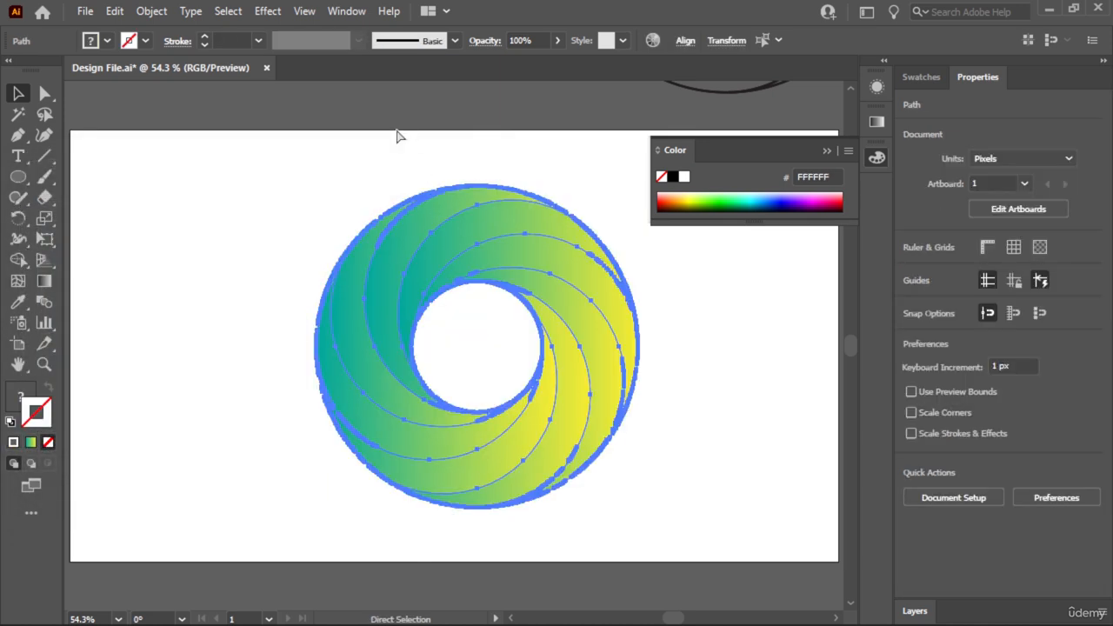
pyautogui.press('/')
pyautogui.click(263, 244)
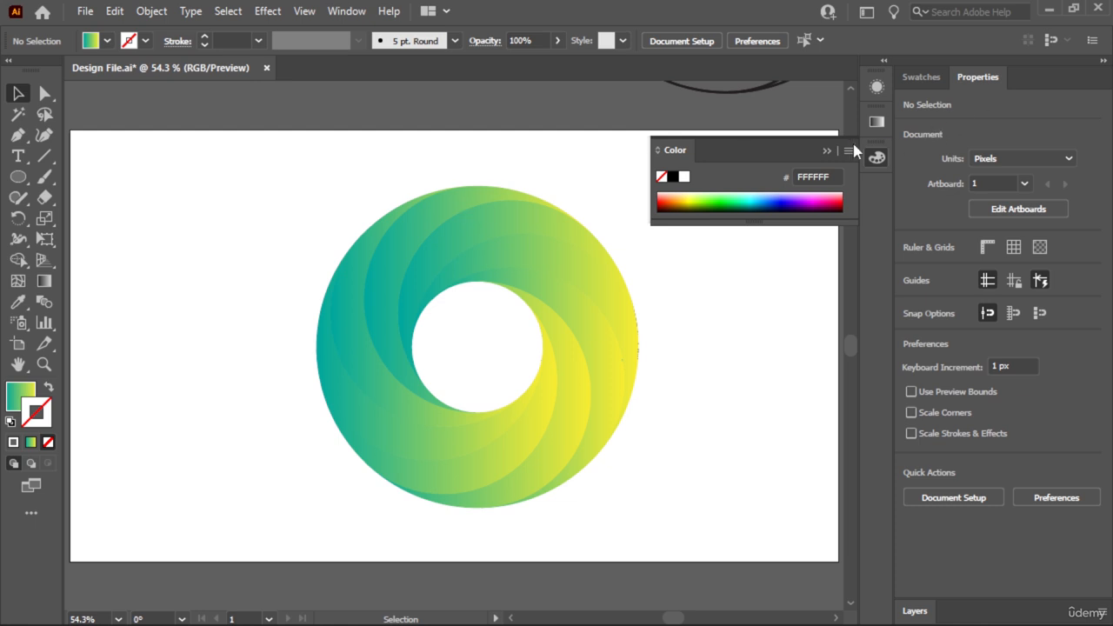
pyautogui.click(827, 151)
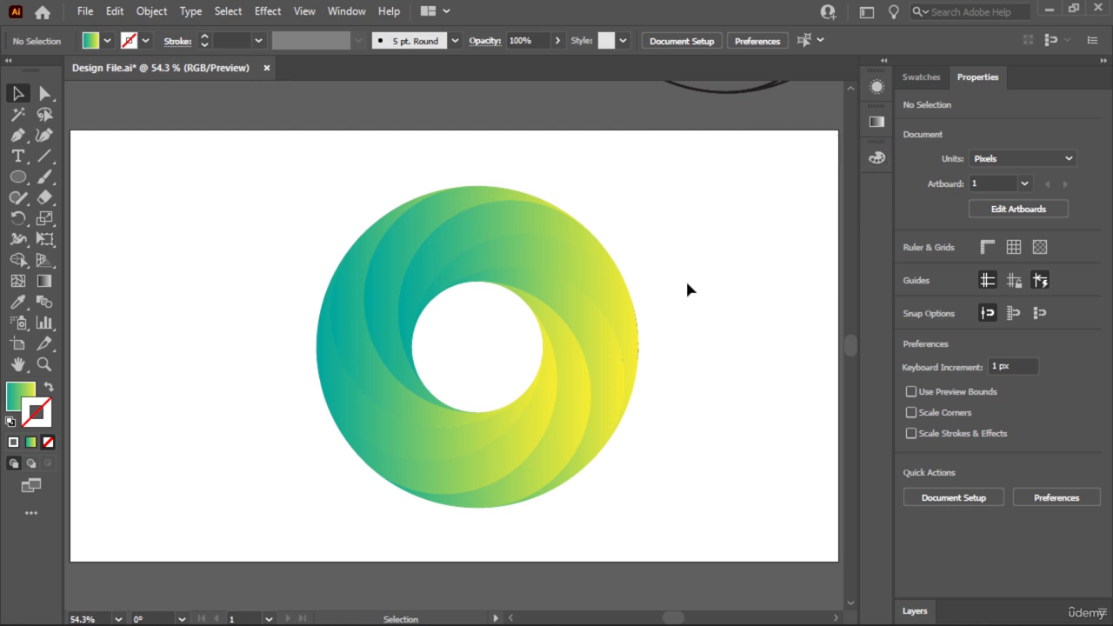
# Replace the black stroke of the outlined swirl above the artboard with the teal-to-yellow gradient
pyautogui.scroll(5, 689, 285)
pyautogui.hotkey('ctrl', '-')
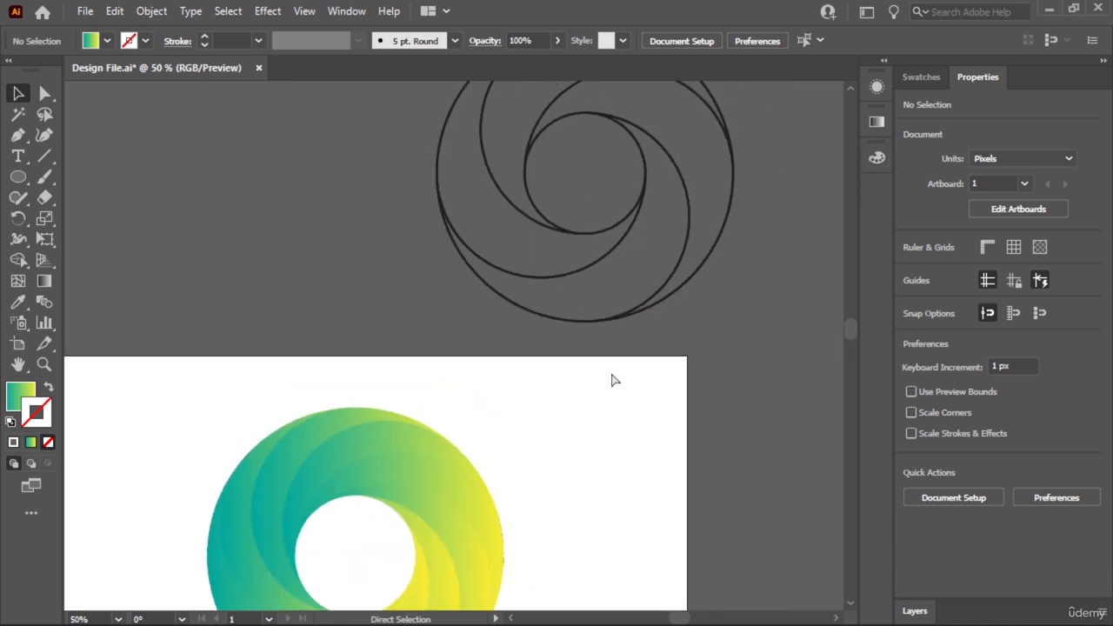
pyautogui.hotkey('ctrl', '-')
pyautogui.moveTo(654, 129); pyautogui.dragTo(434, 329)
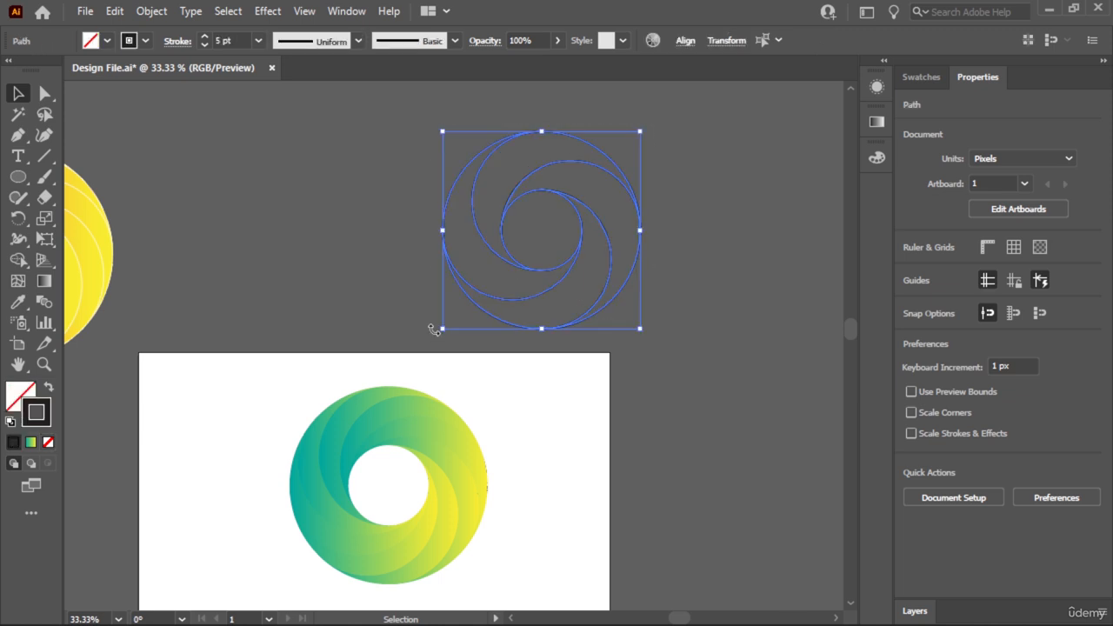
pyautogui.click(48, 442)
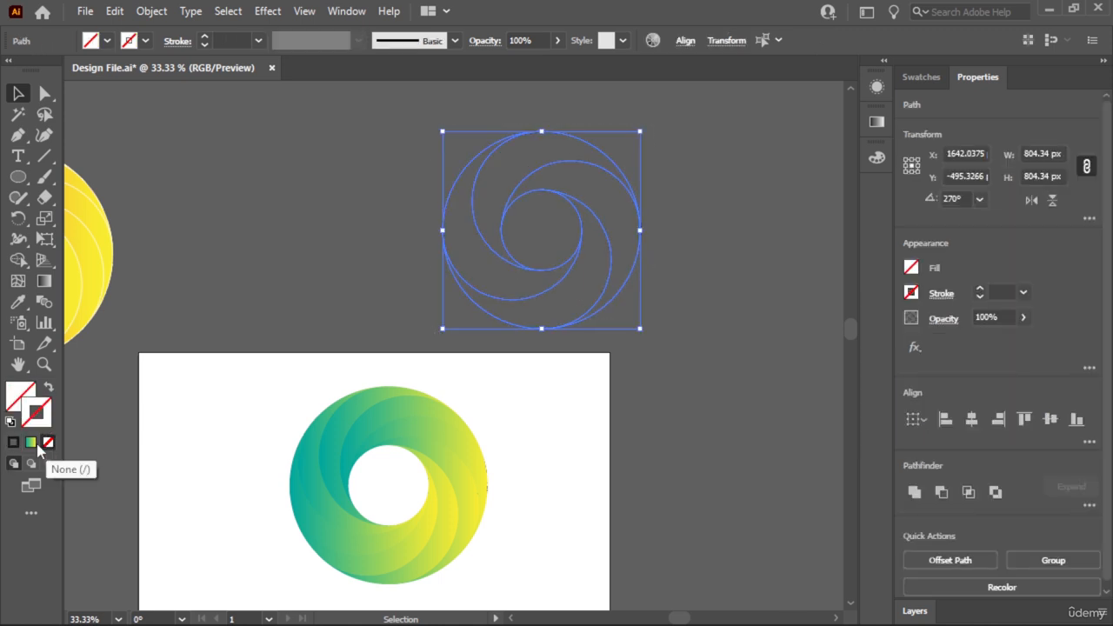
pyautogui.click(32, 443)
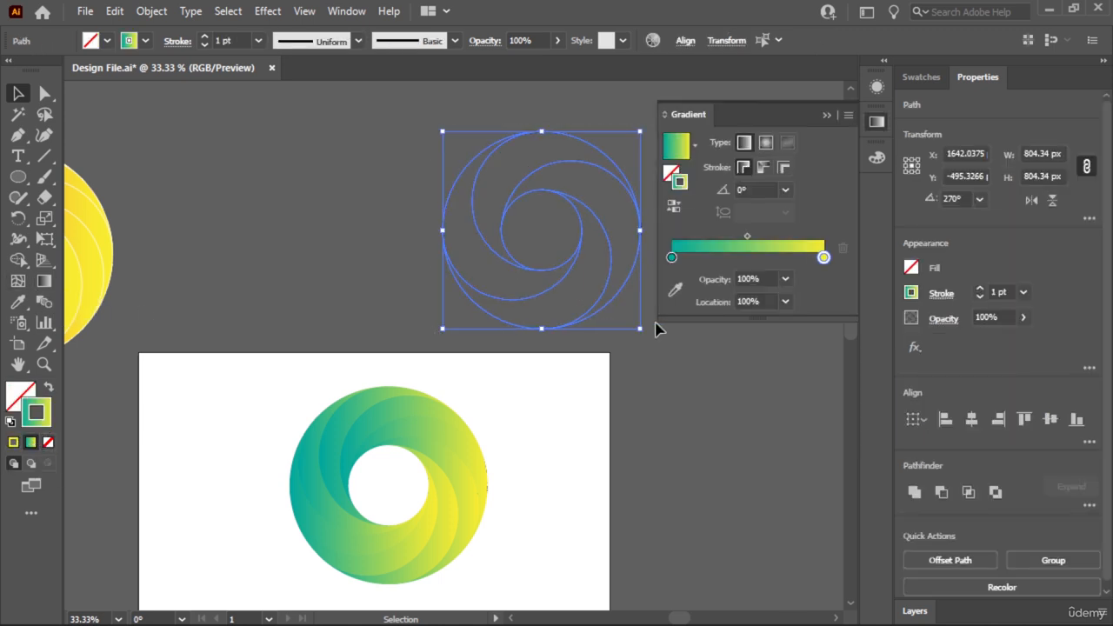
pyautogui.hotkey('ctrl', 'z')
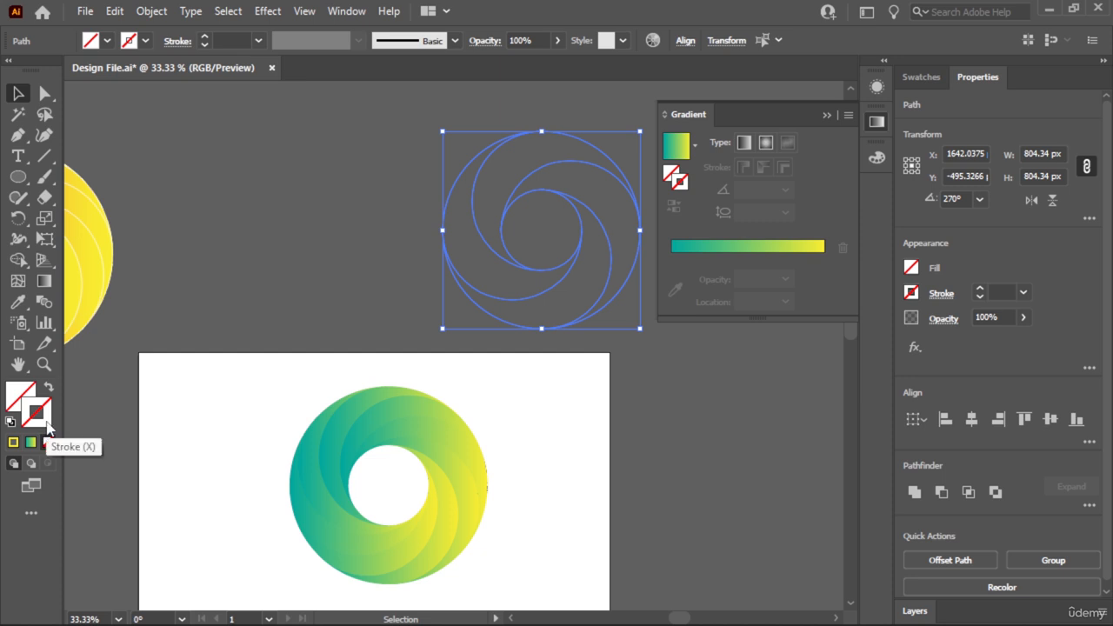
pyautogui.hotkey('ctrl', 'shift', 'z')
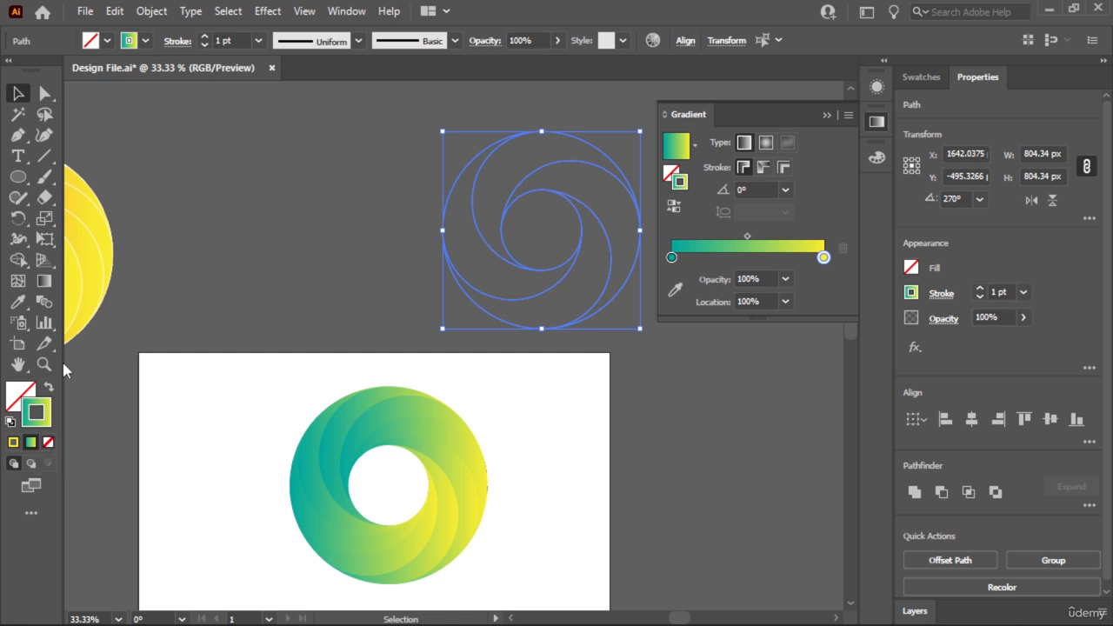
pyautogui.click(423, 281)
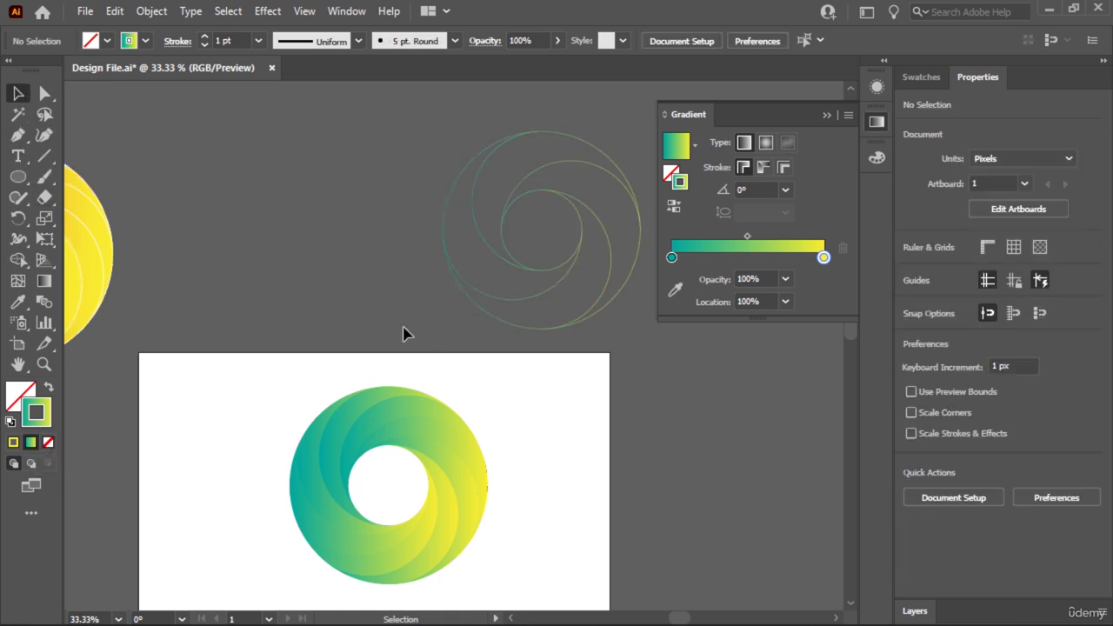
# Swap the fill and stroke of the swirl above the artboard so the gradient becomes its fill
pyautogui.moveTo(630, 114); pyautogui.dragTo(557, 221)
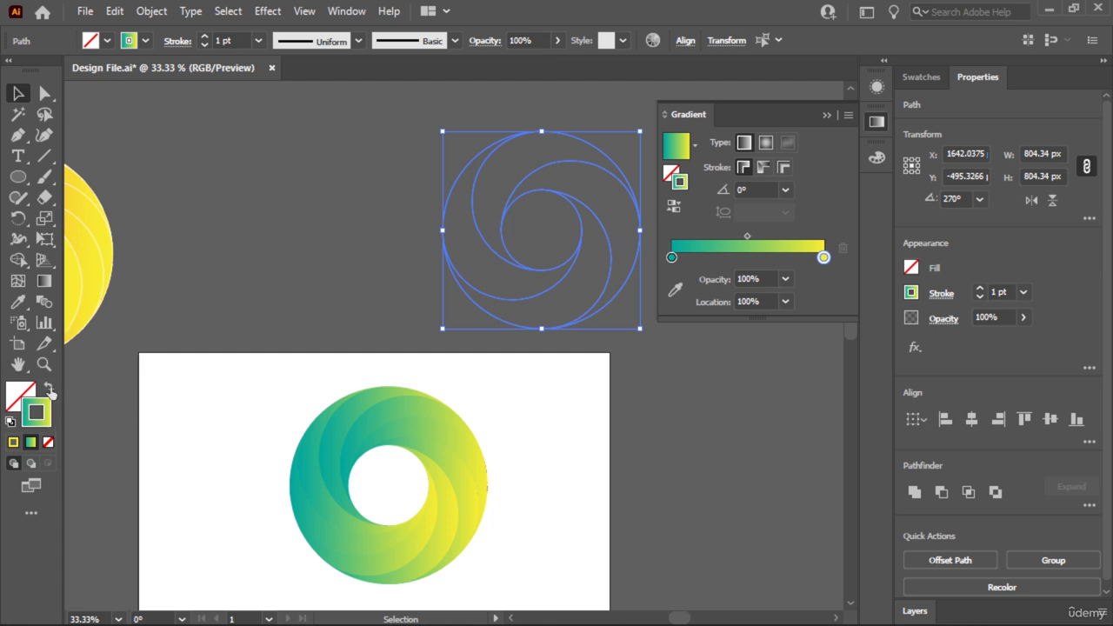
pyautogui.click(50, 391)
pyautogui.click(175, 187)
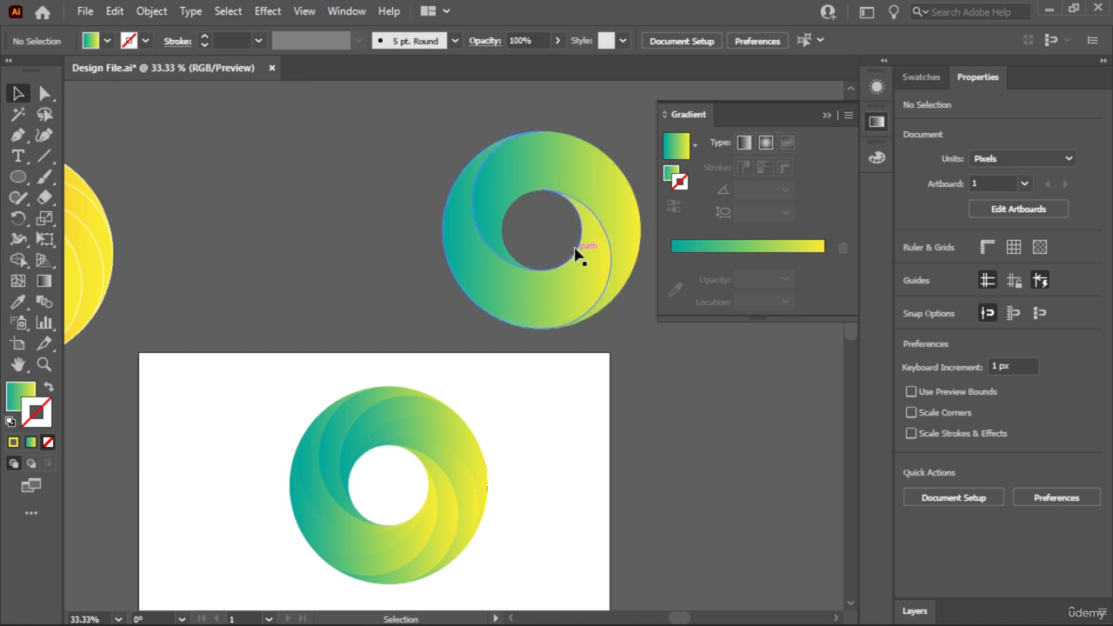
# Separate the overlapping gradient shapes of the swirl above the artboard into curved segments with the Shape Builder tool
pyautogui.moveTo(435, 326); pyautogui.dragTo(607, 119)
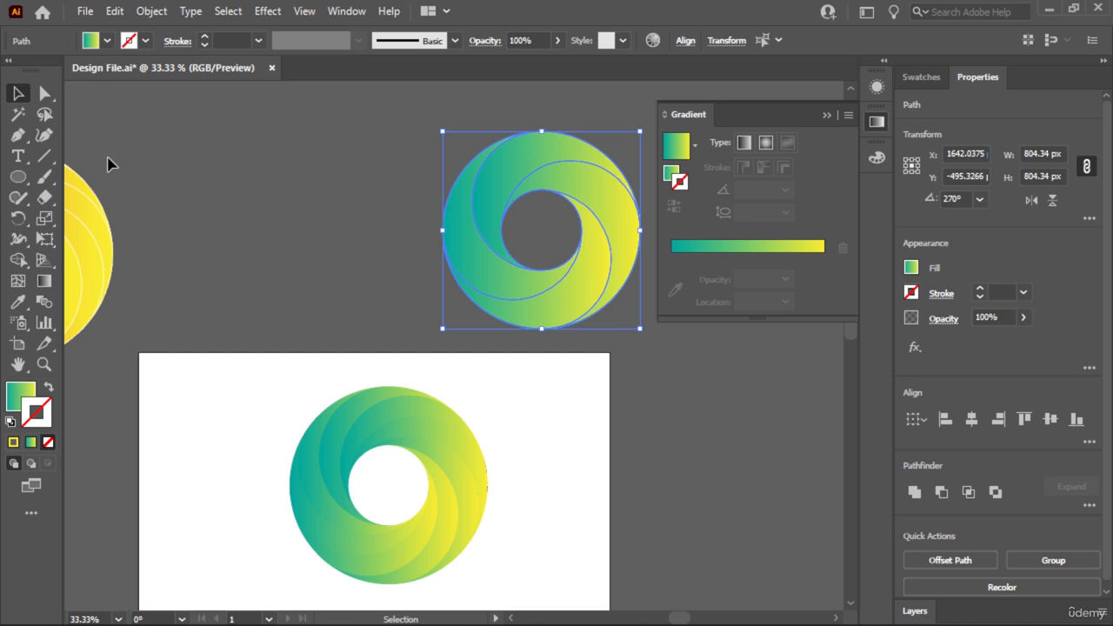
pyautogui.click(18, 259)
pyautogui.click(539, 170)
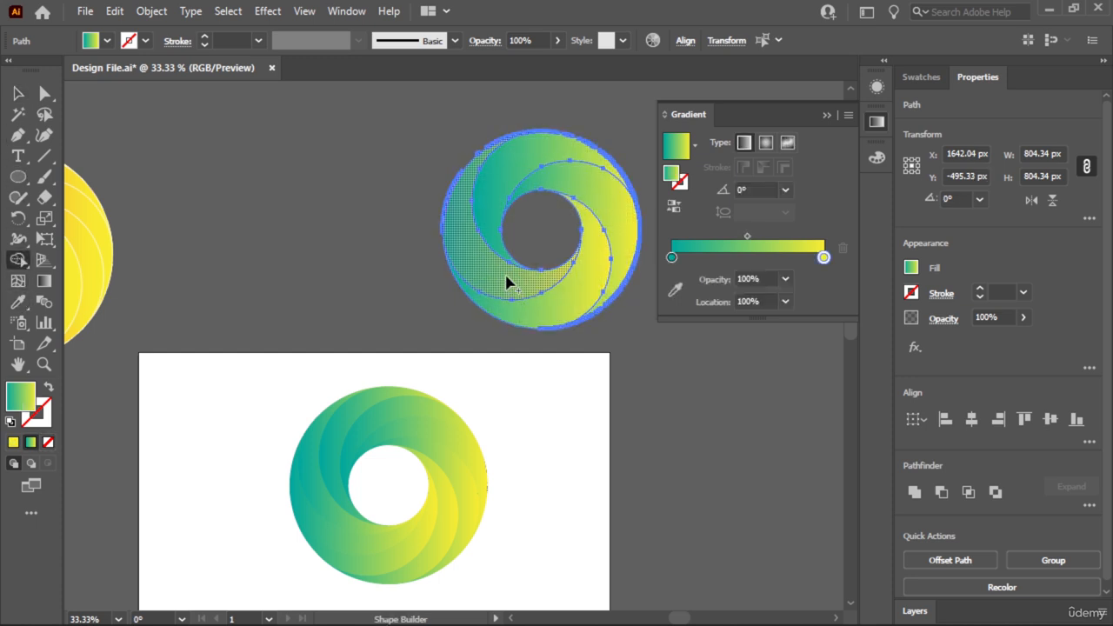
pyautogui.click(18, 93)
pyautogui.click(273, 250)
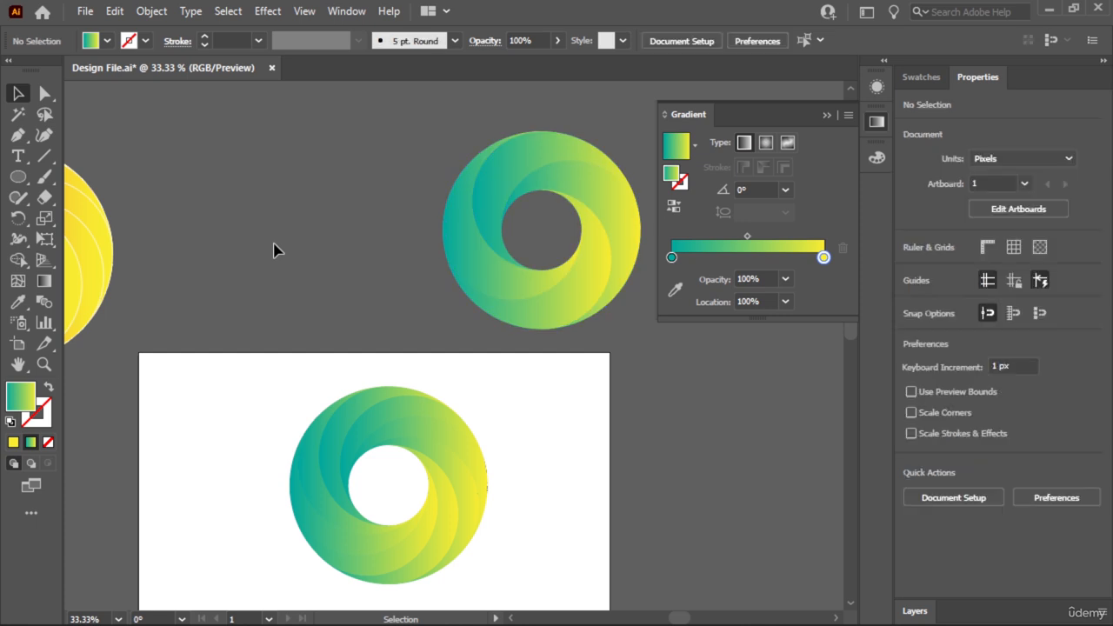
pyautogui.hotkey('ctrl', '0')
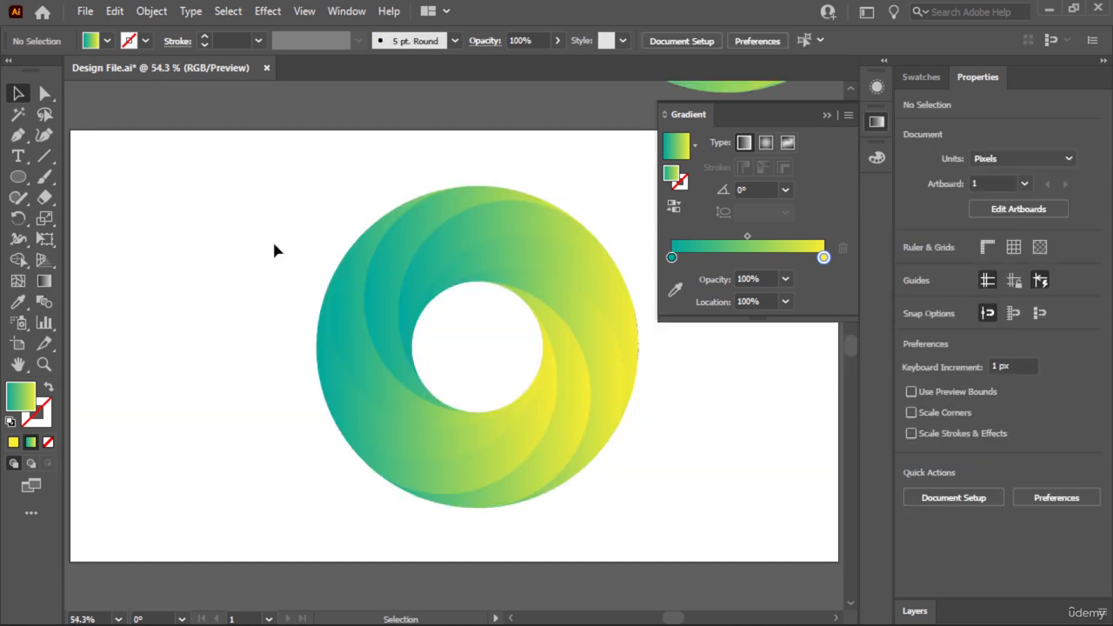
pyautogui.click(827, 116)
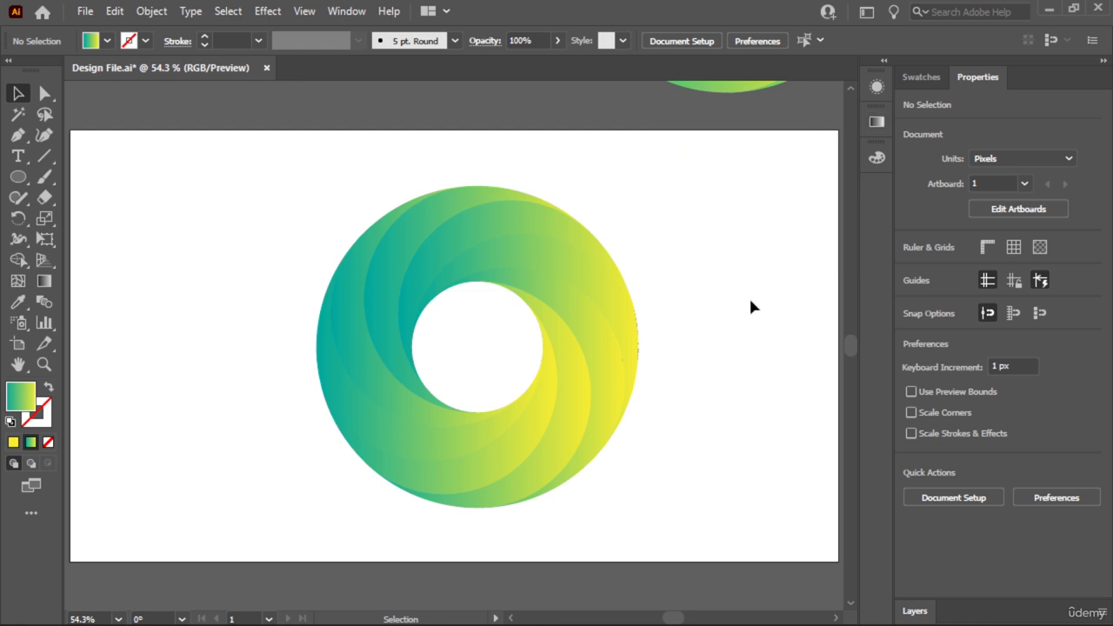